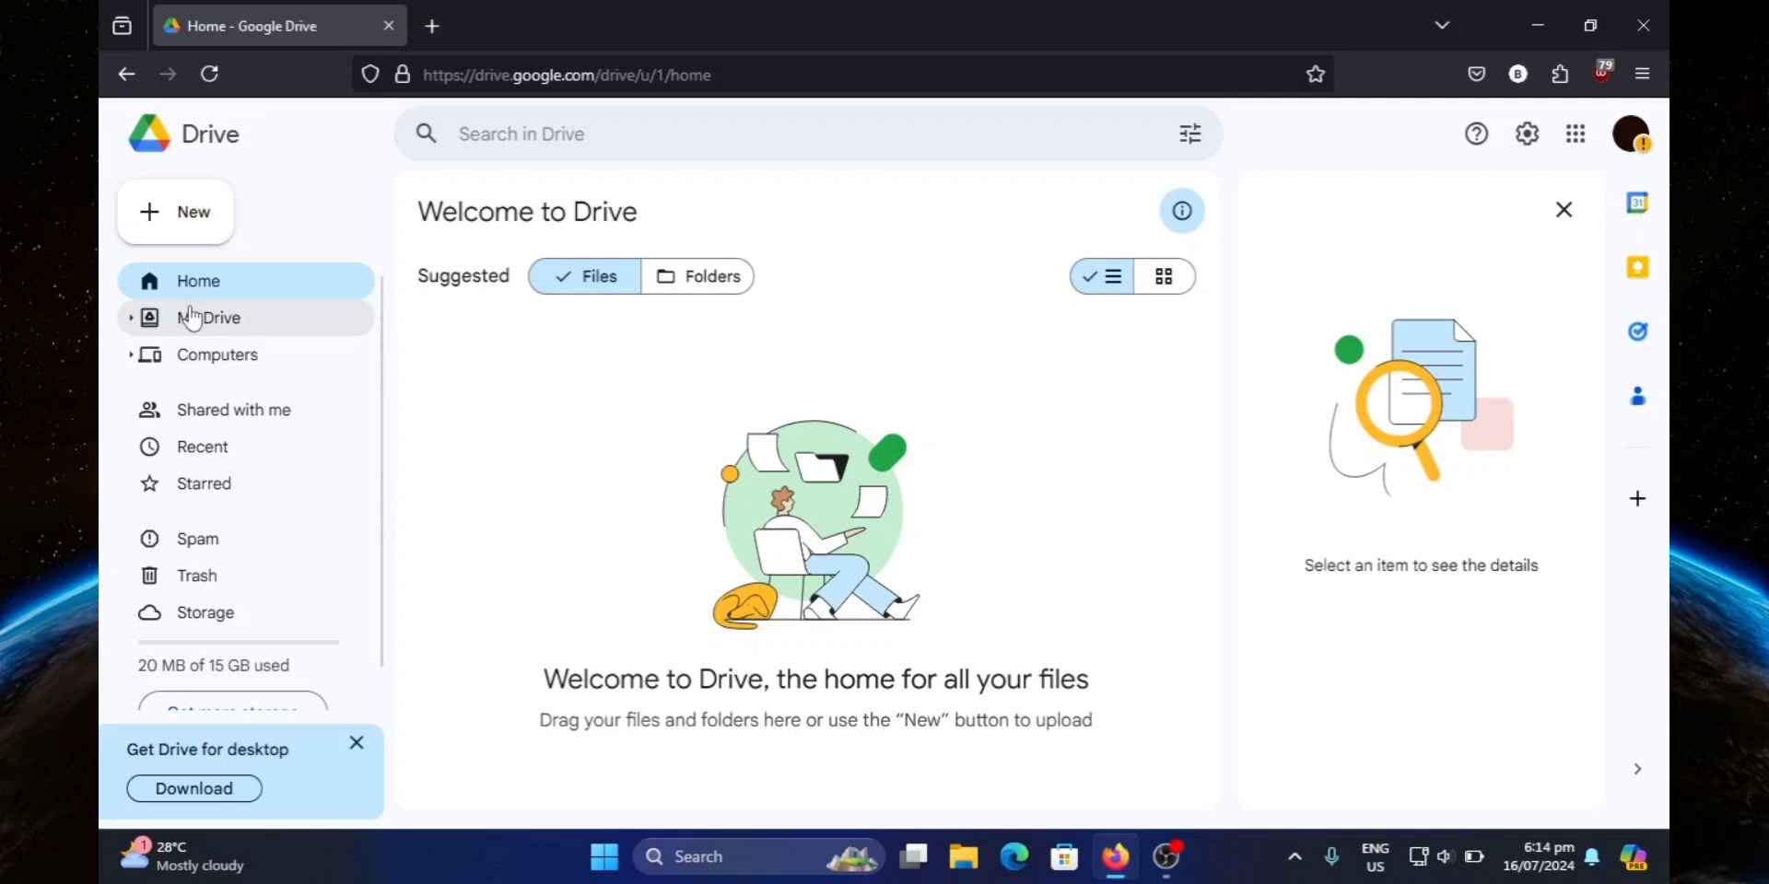
# Create a new folder named "test folder" in My Drive and clear its selection.
pyautogui.click(213, 322)
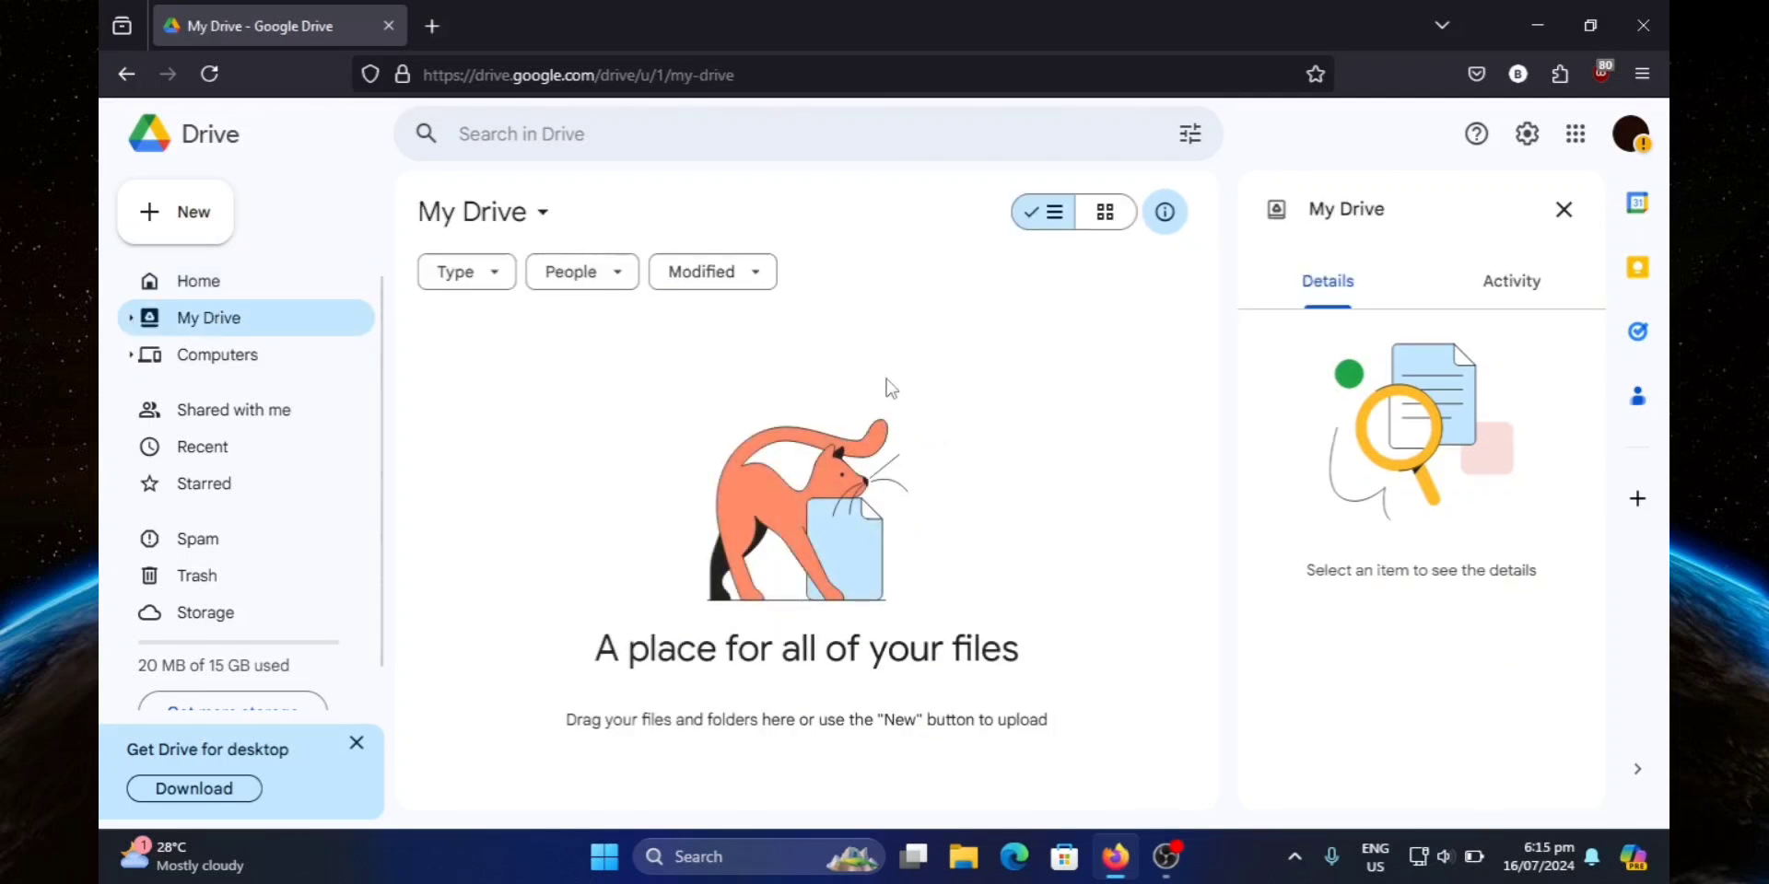
pyautogui.click(154, 219)
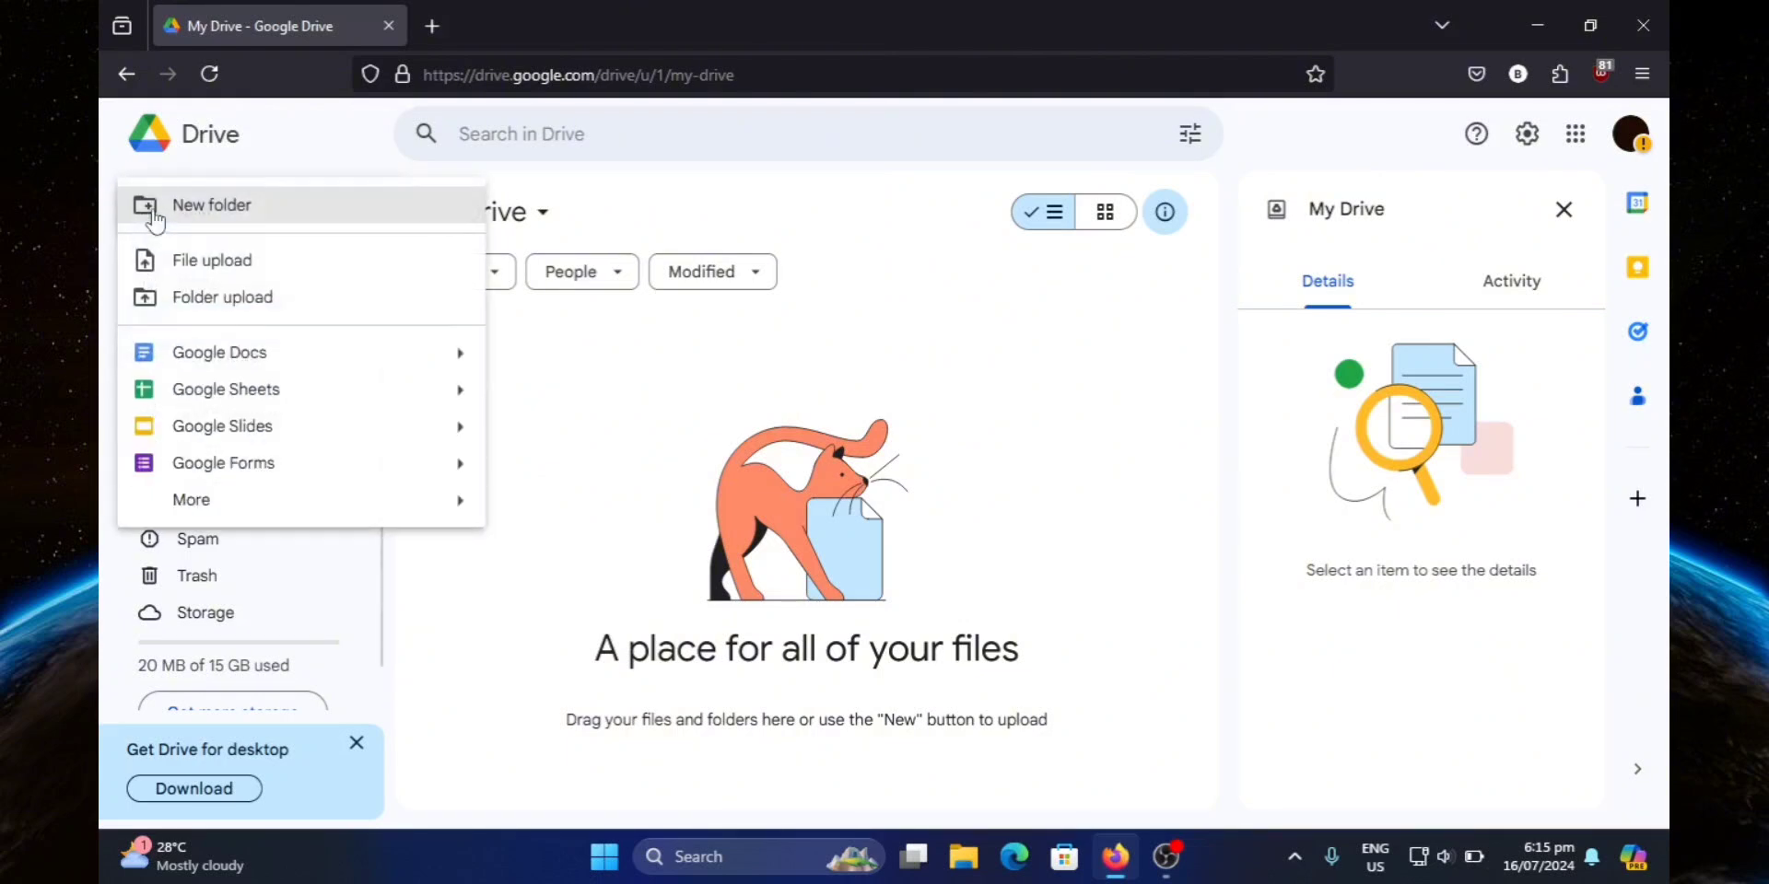
pyautogui.click(217, 209)
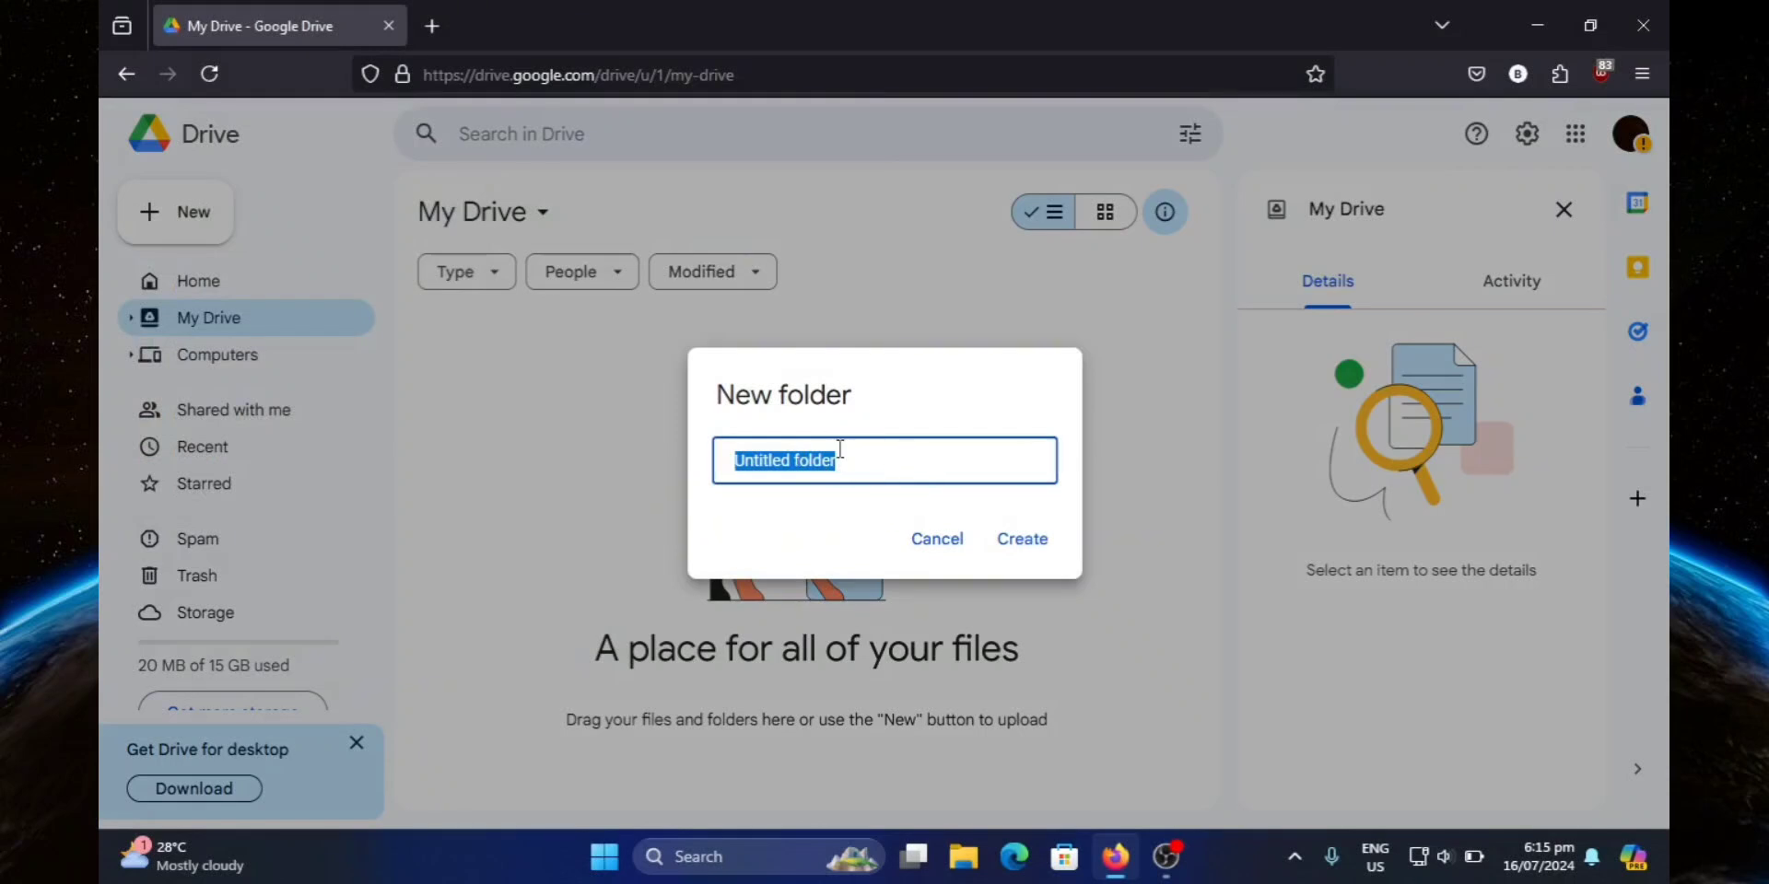
pyautogui.write('tes')
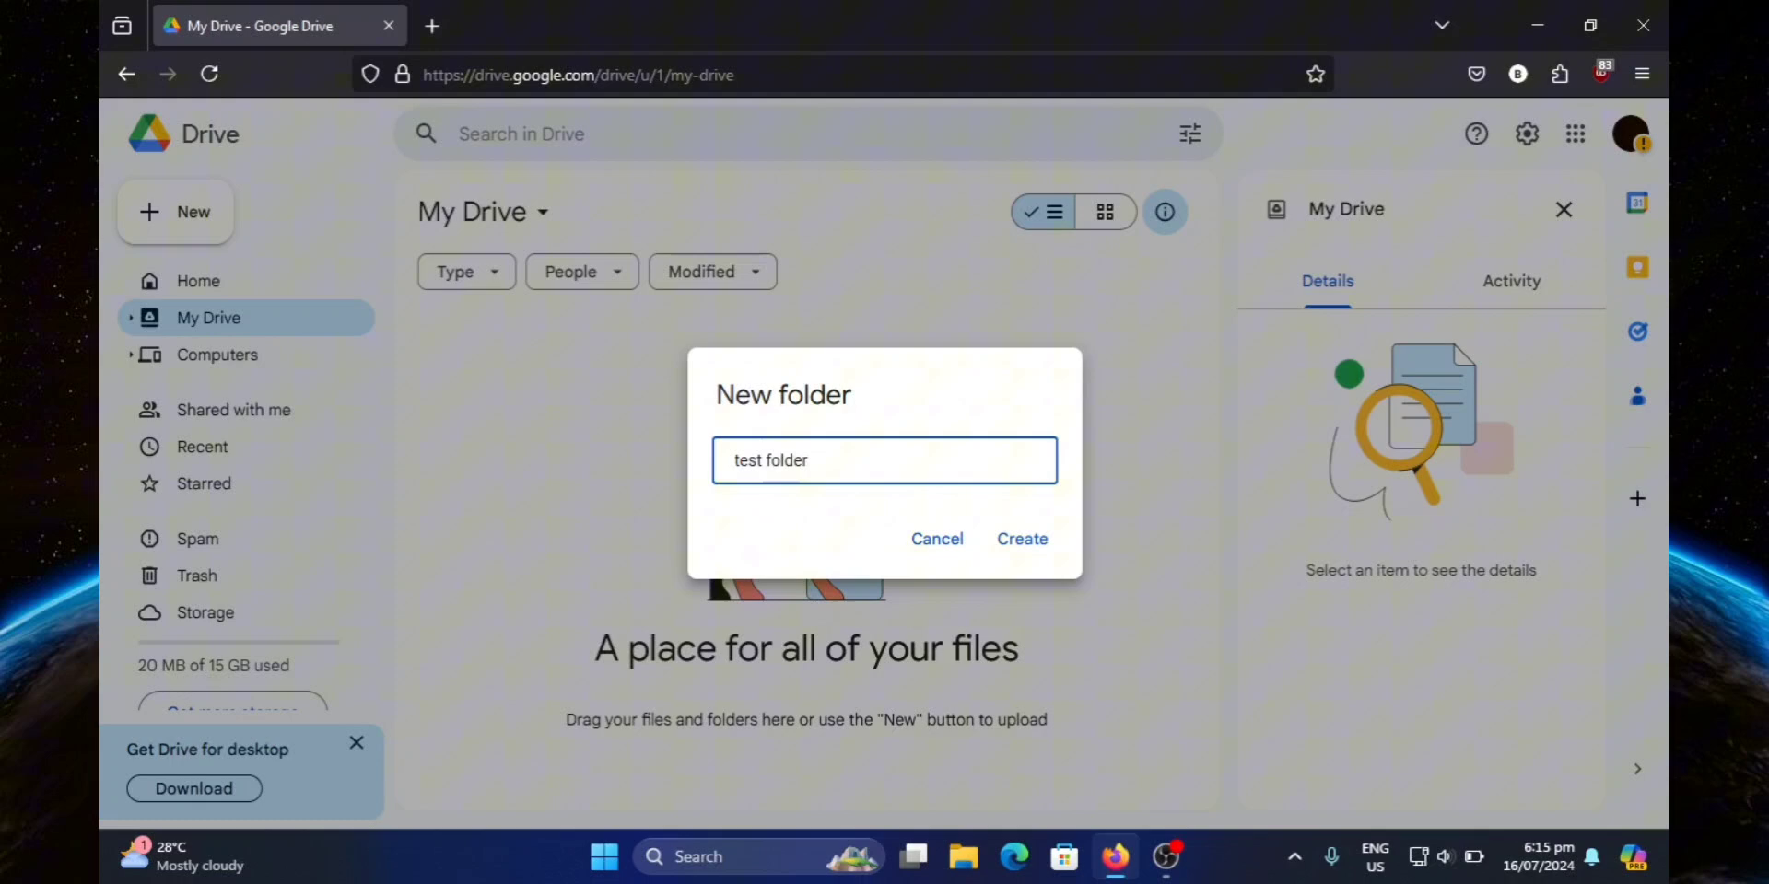
pyautogui.press('Return')
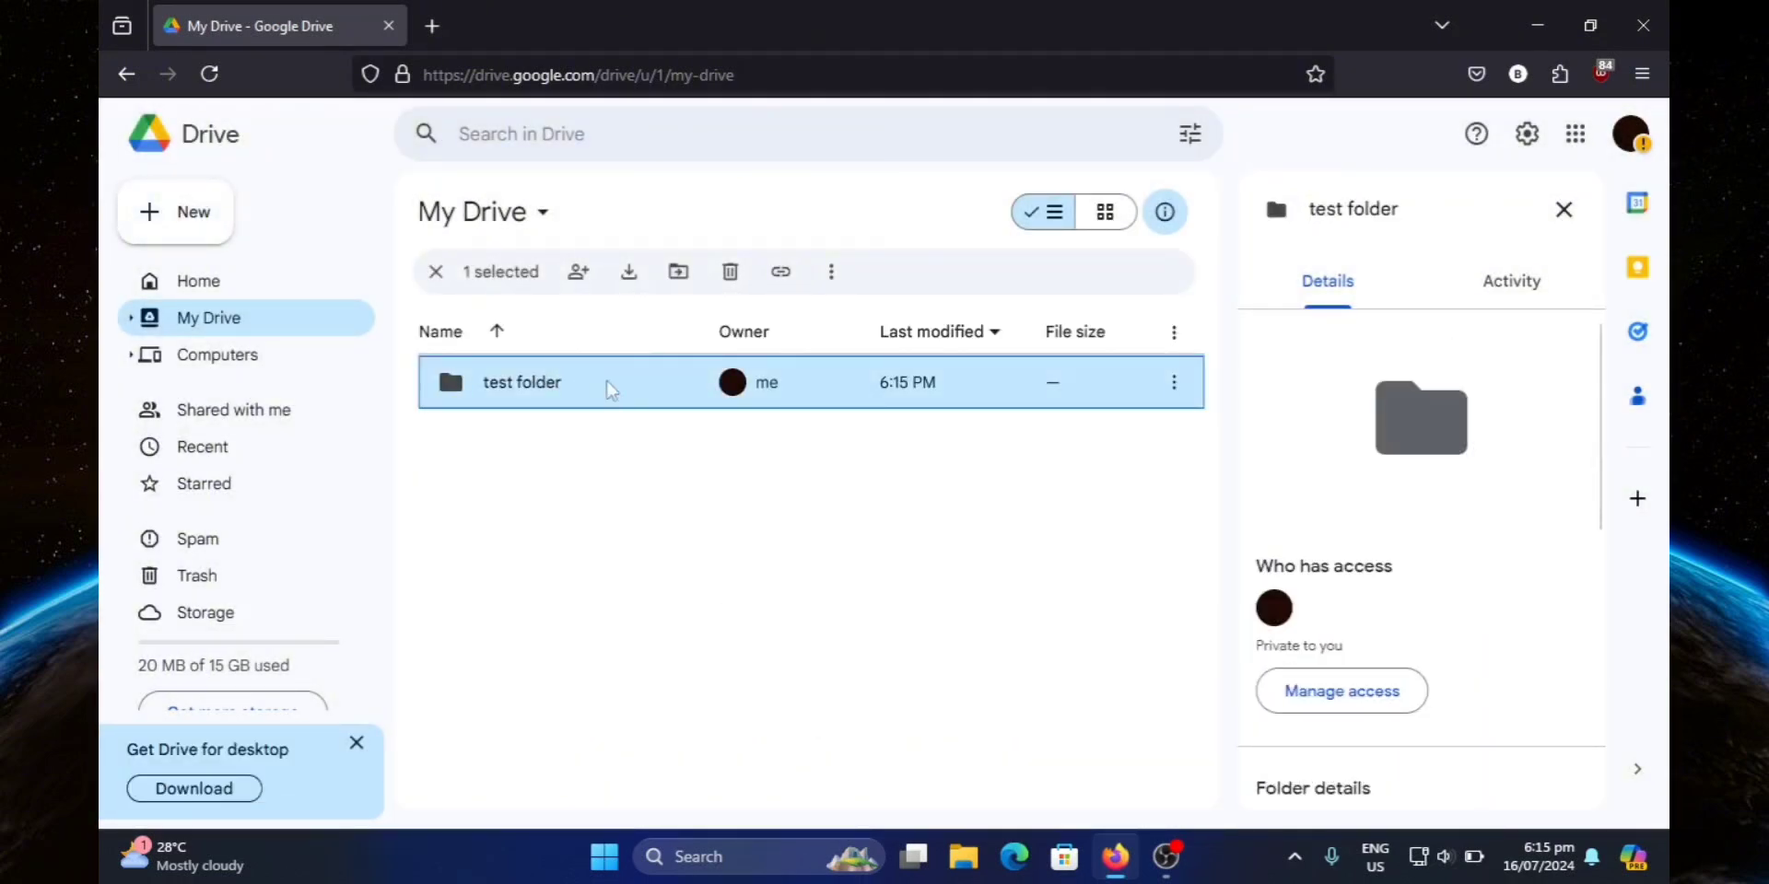
pyautogui.click(442, 282)
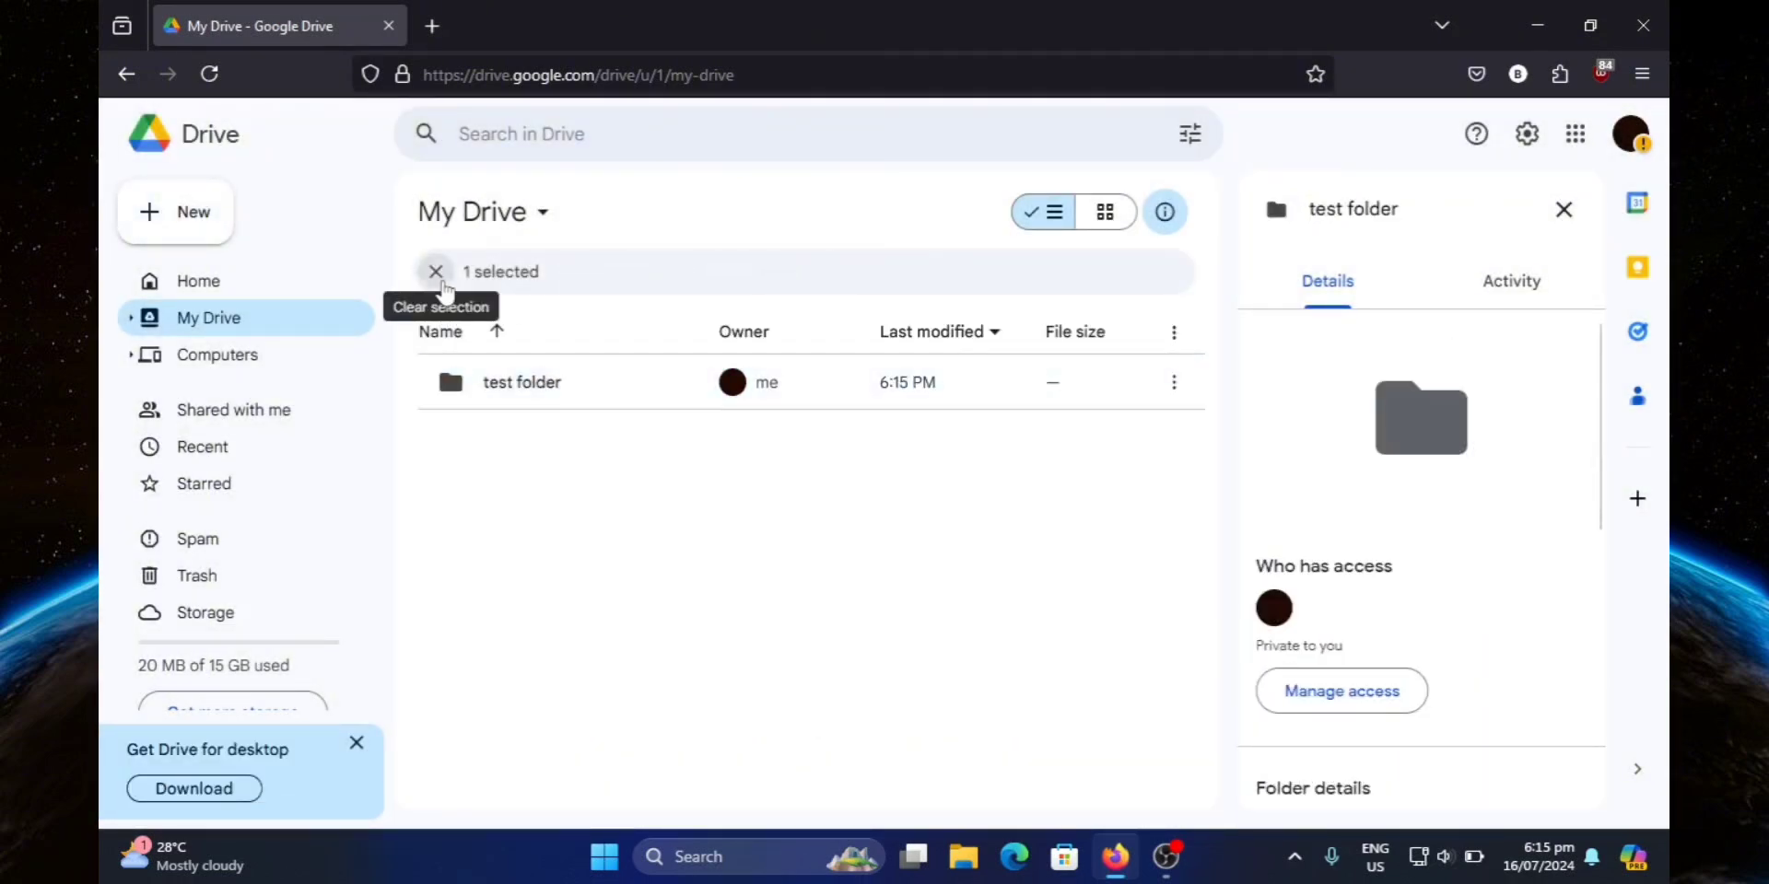
pyautogui.doubleClick(650, 381)
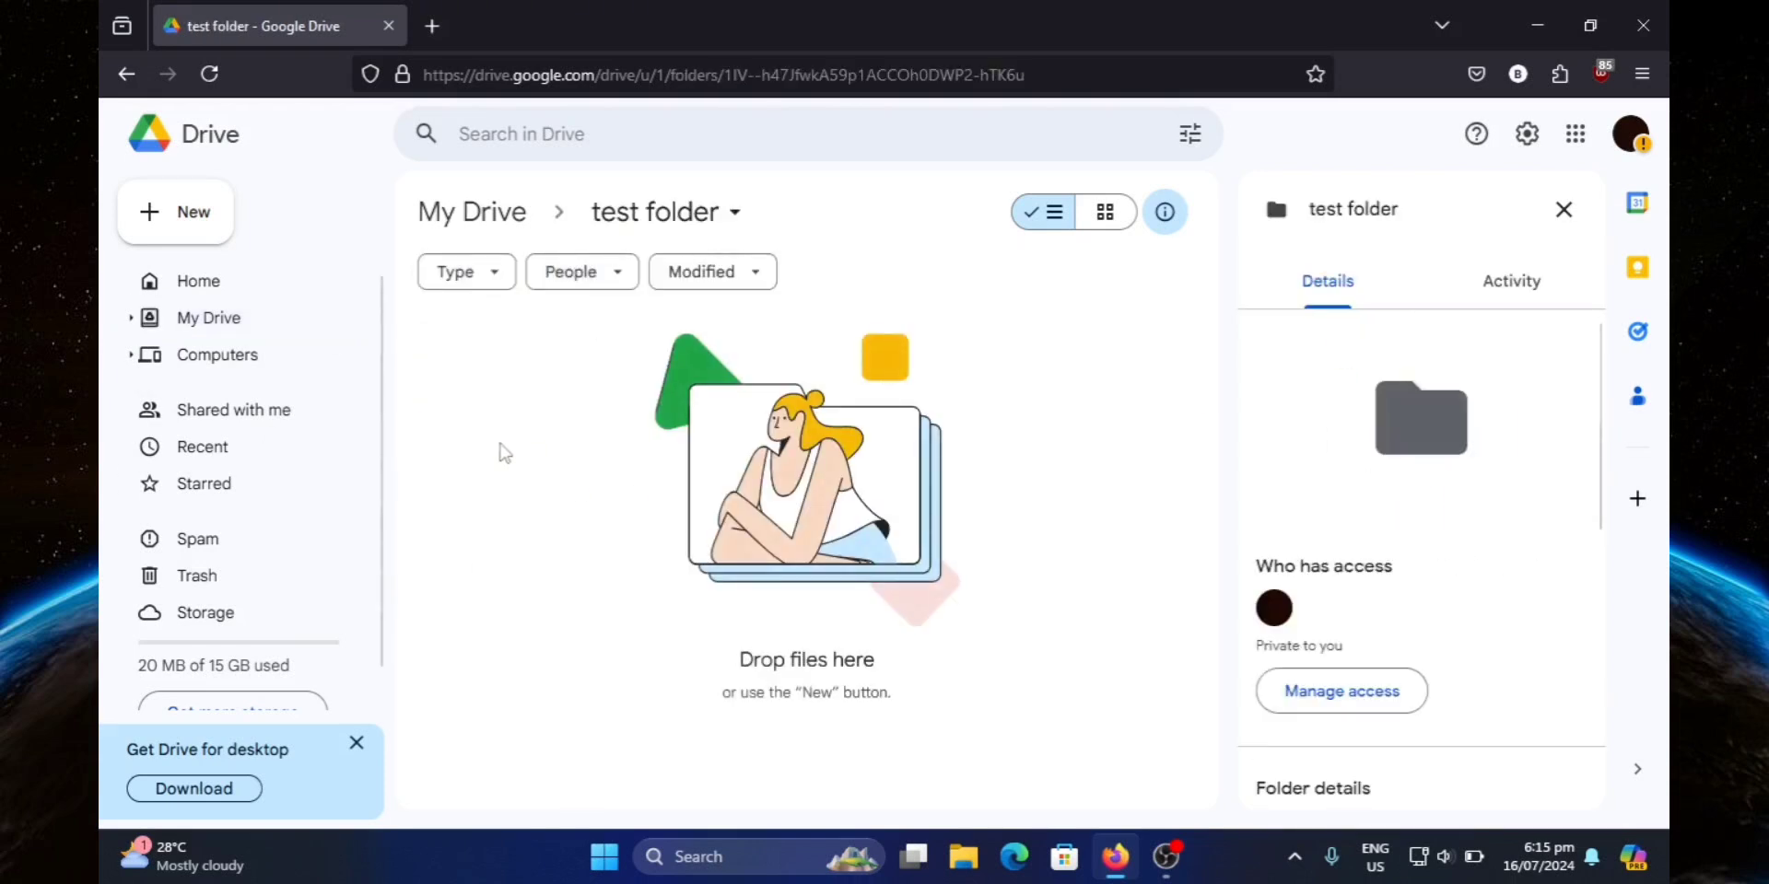
pyautogui.click(195, 220)
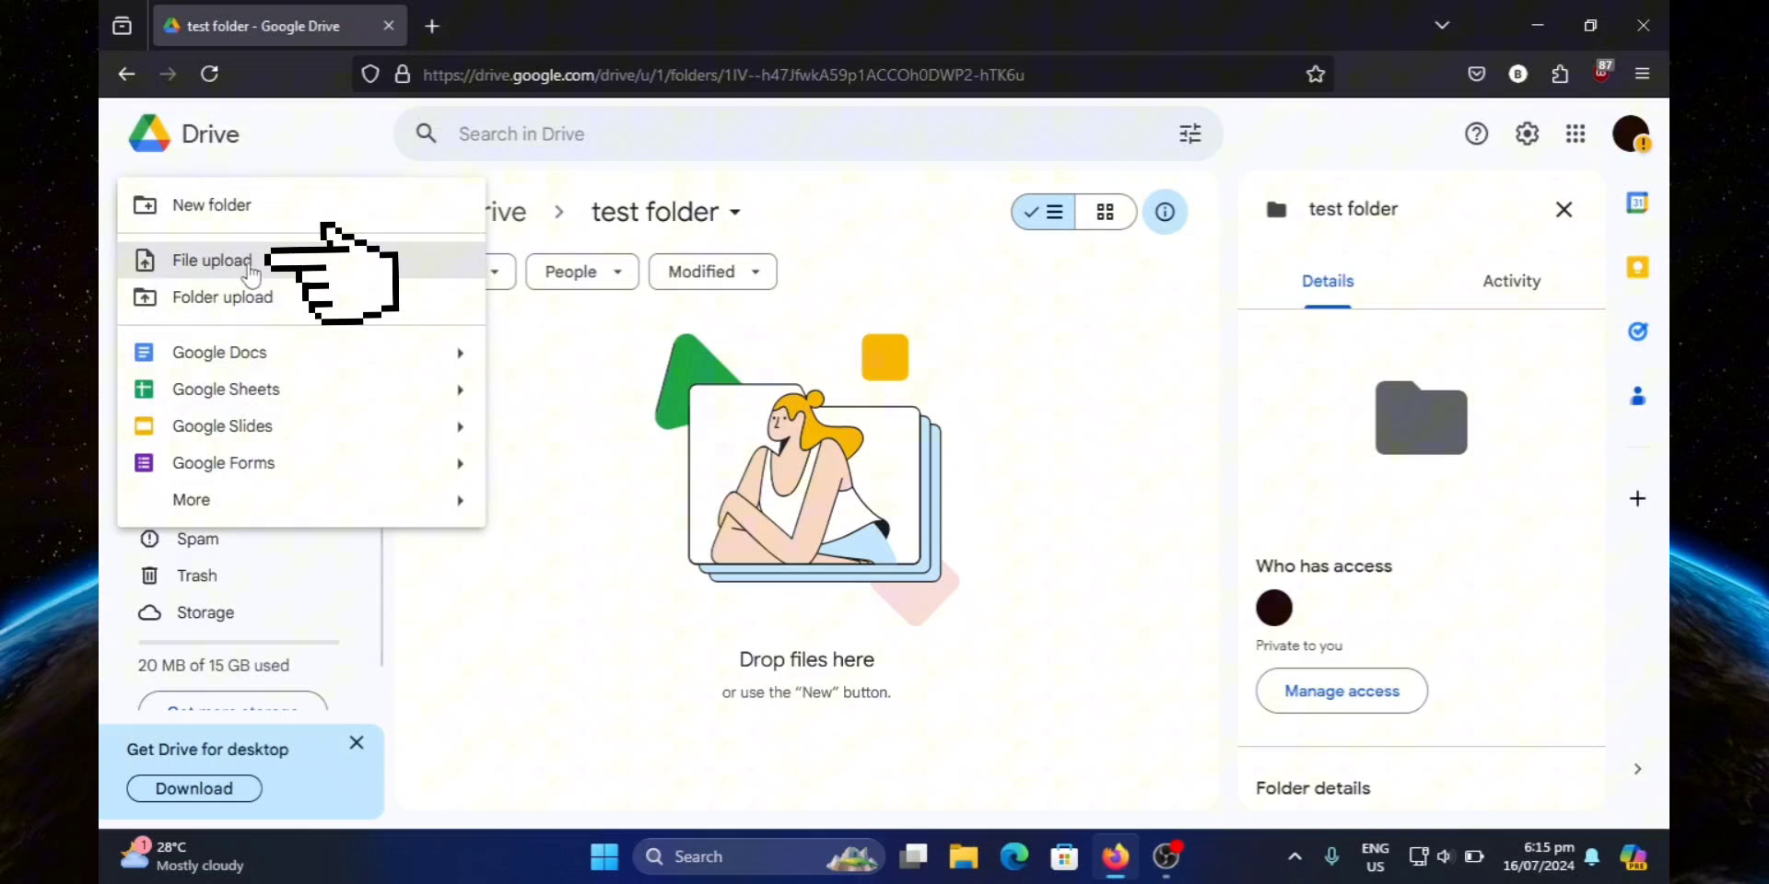
pyautogui.click(311, 270)
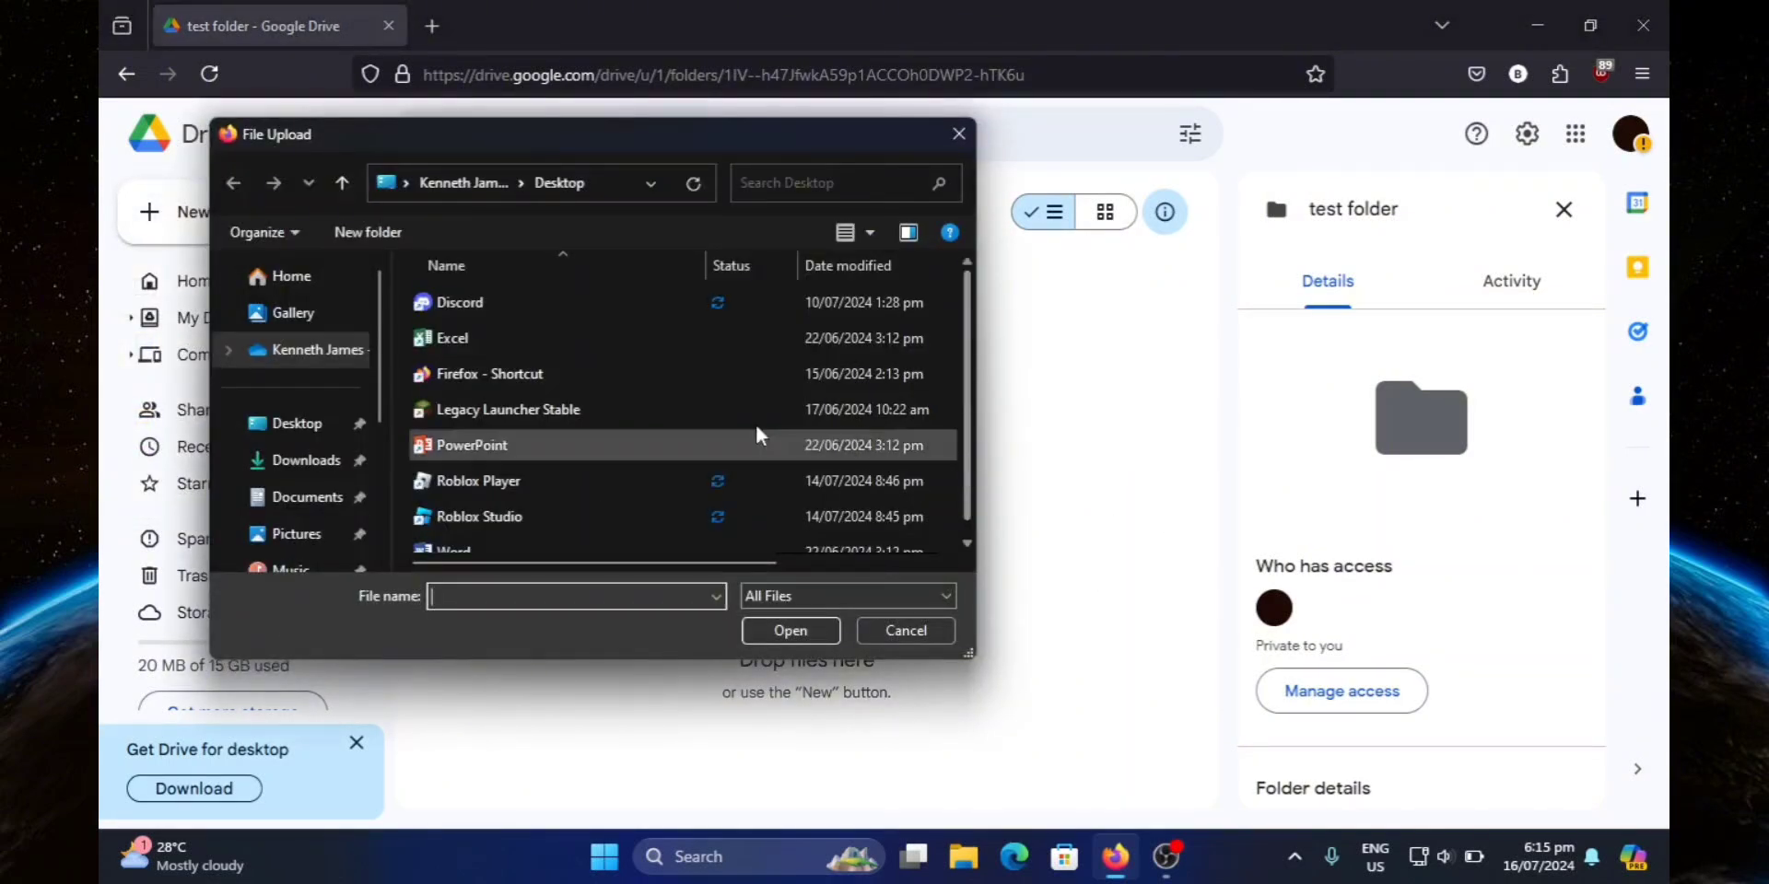
pyautogui.scroll(-3, 332, 387)
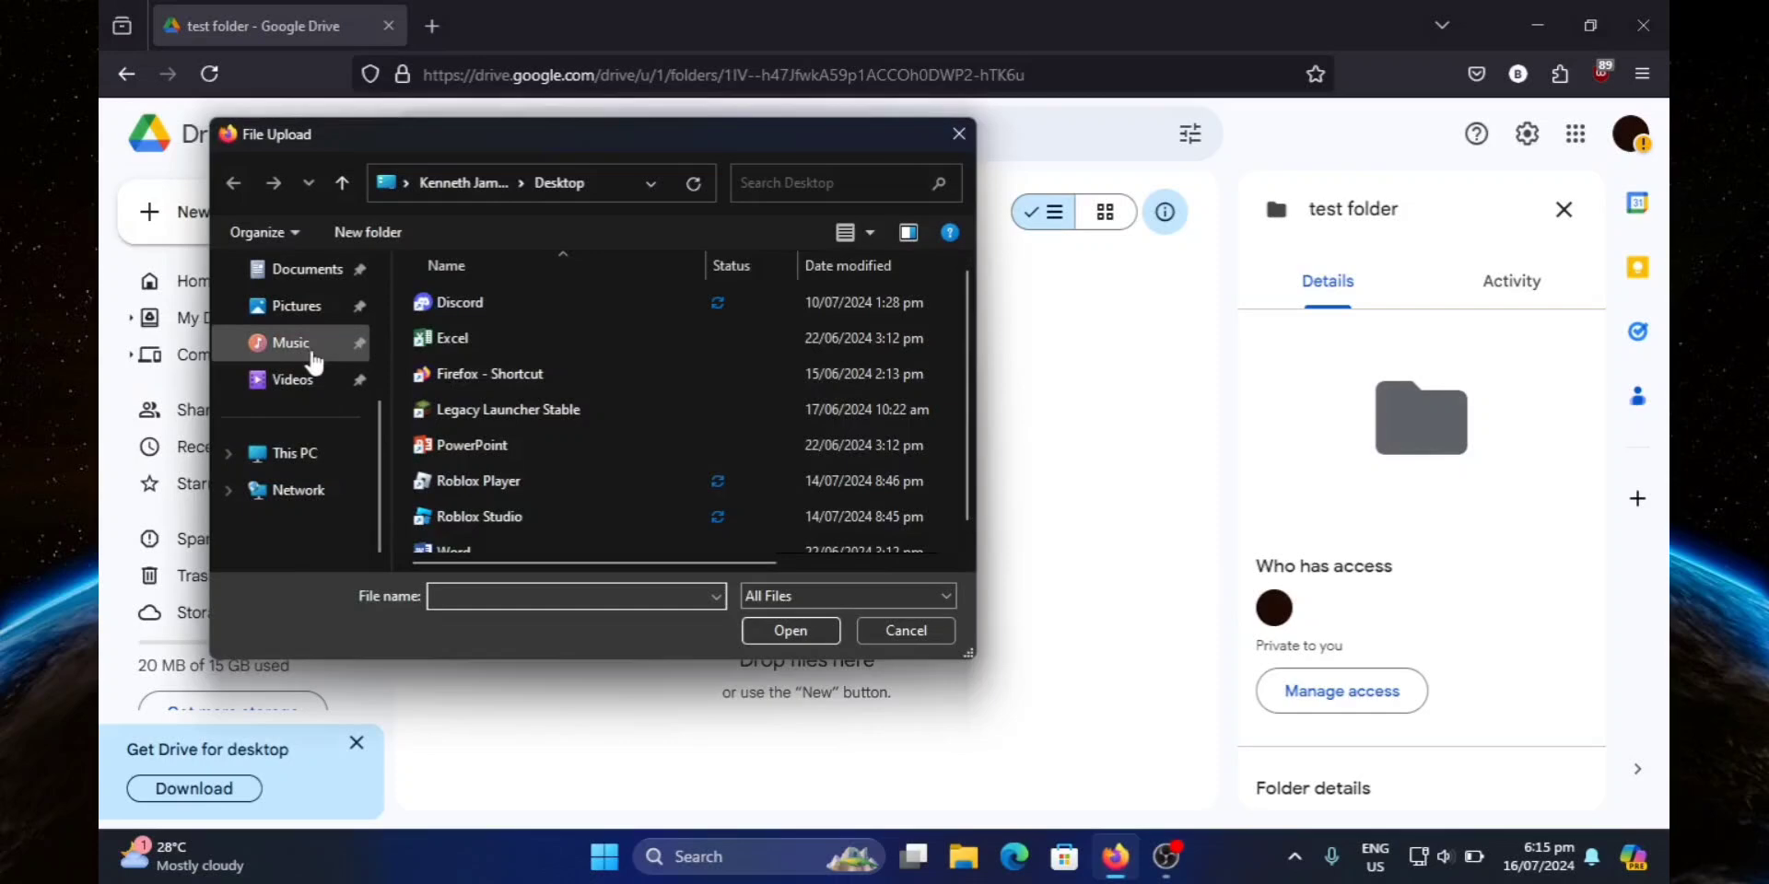
pyautogui.click(293, 378)
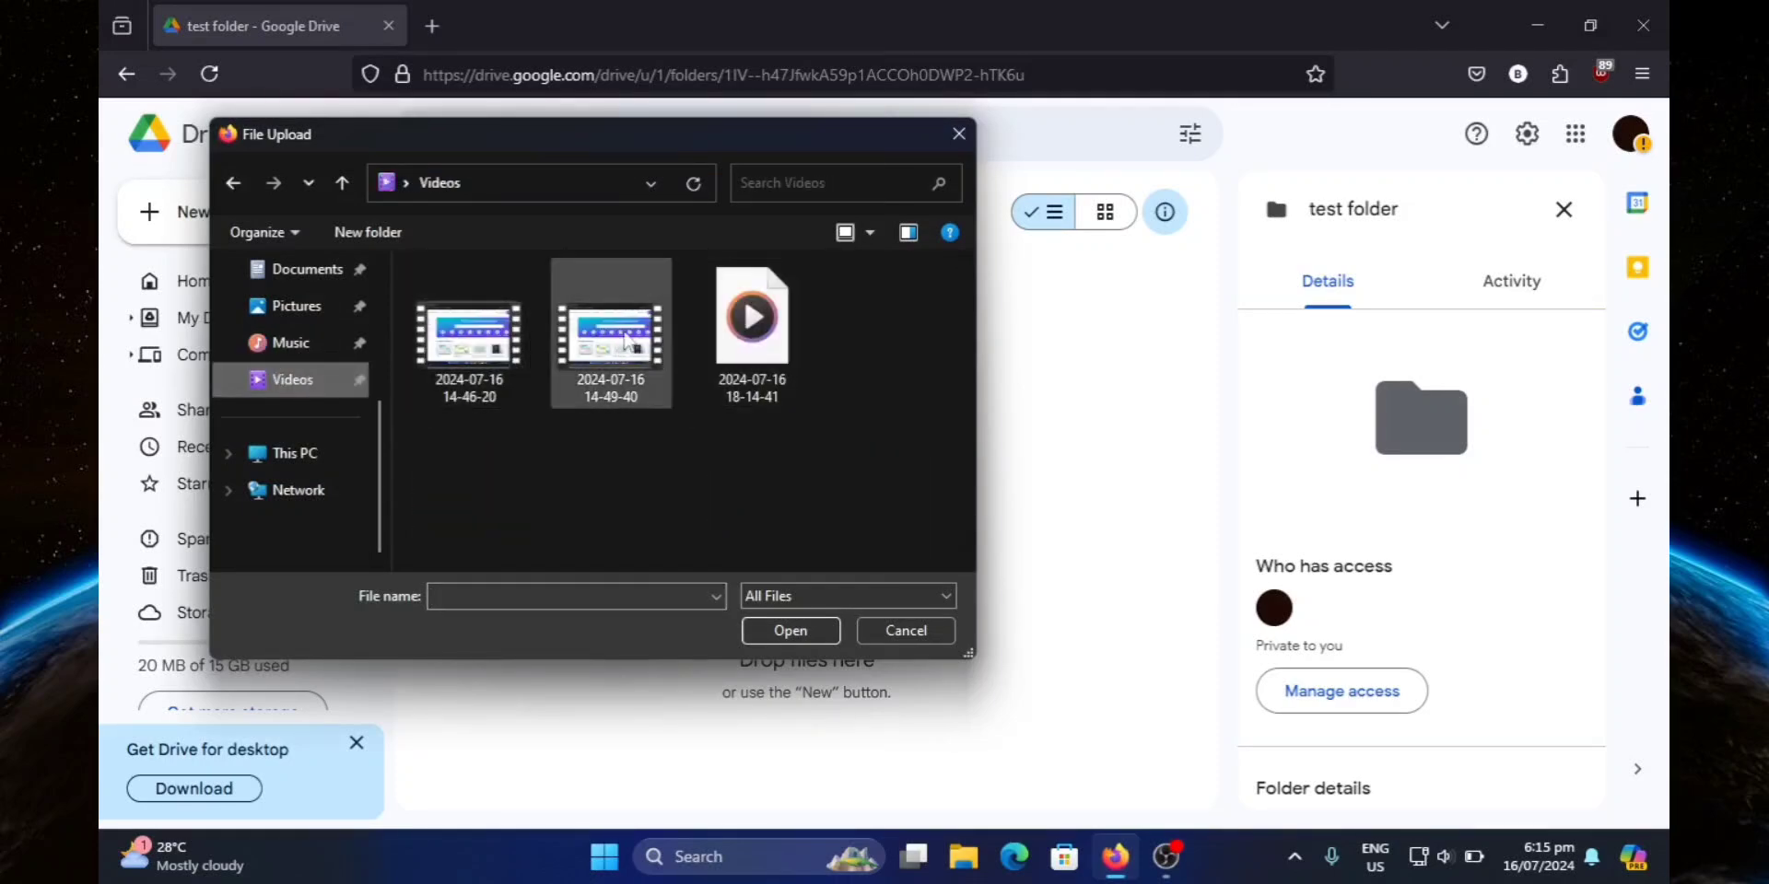
pyautogui.click(627, 341)
pyautogui.click(770, 626)
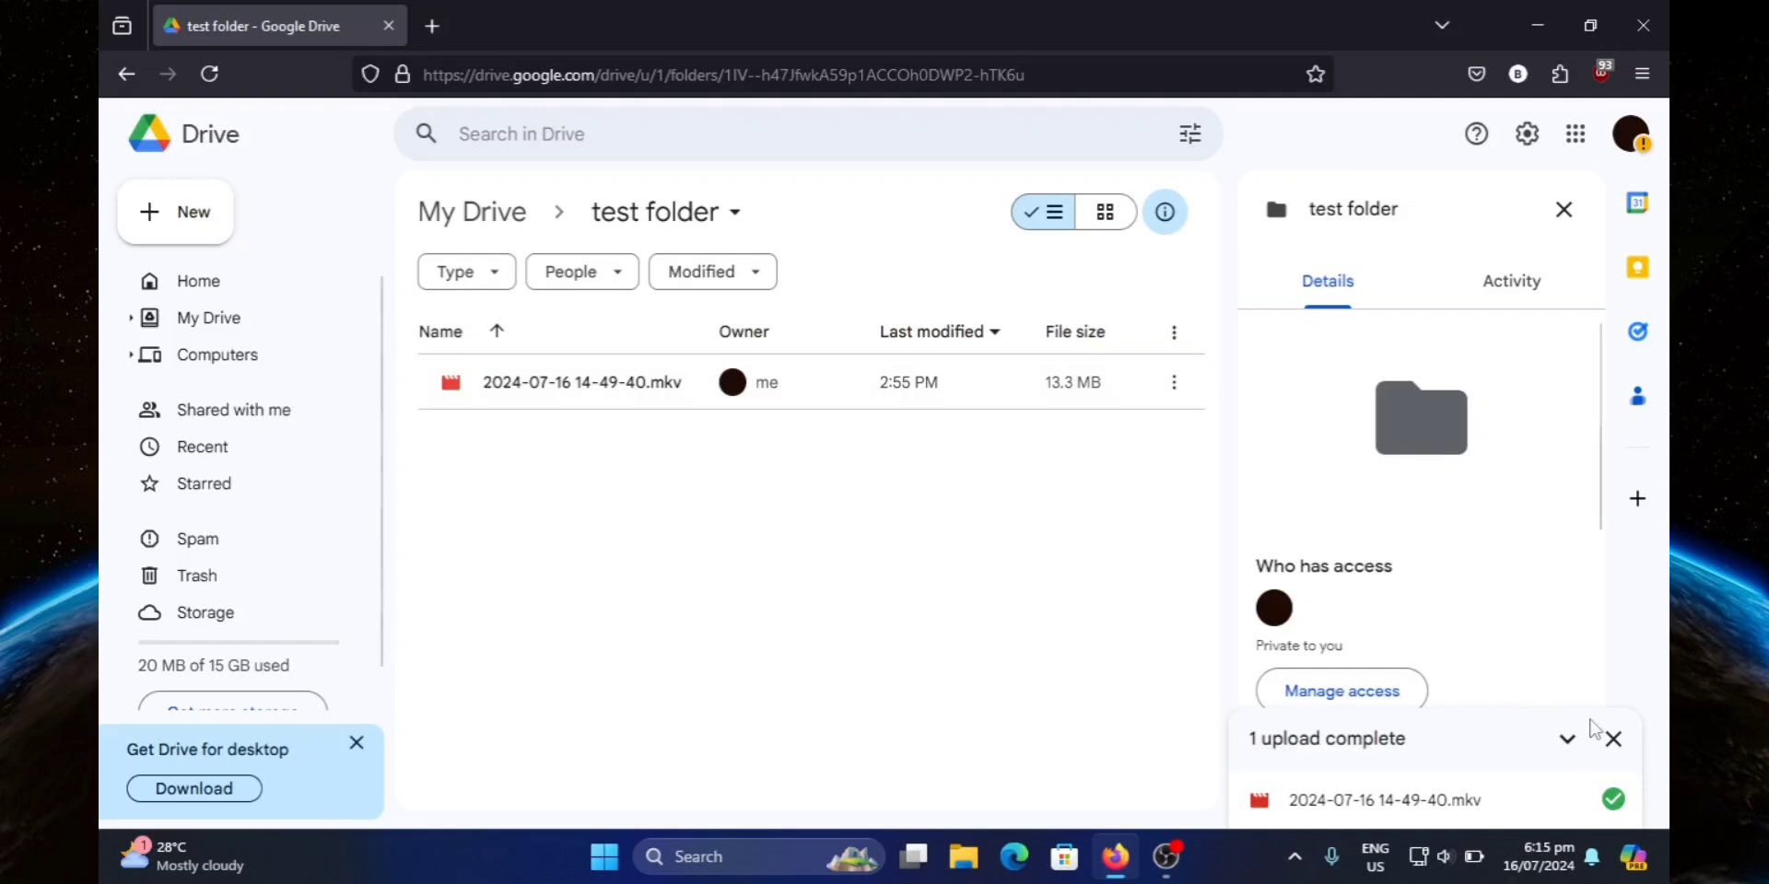
pyautogui.click(1611, 739)
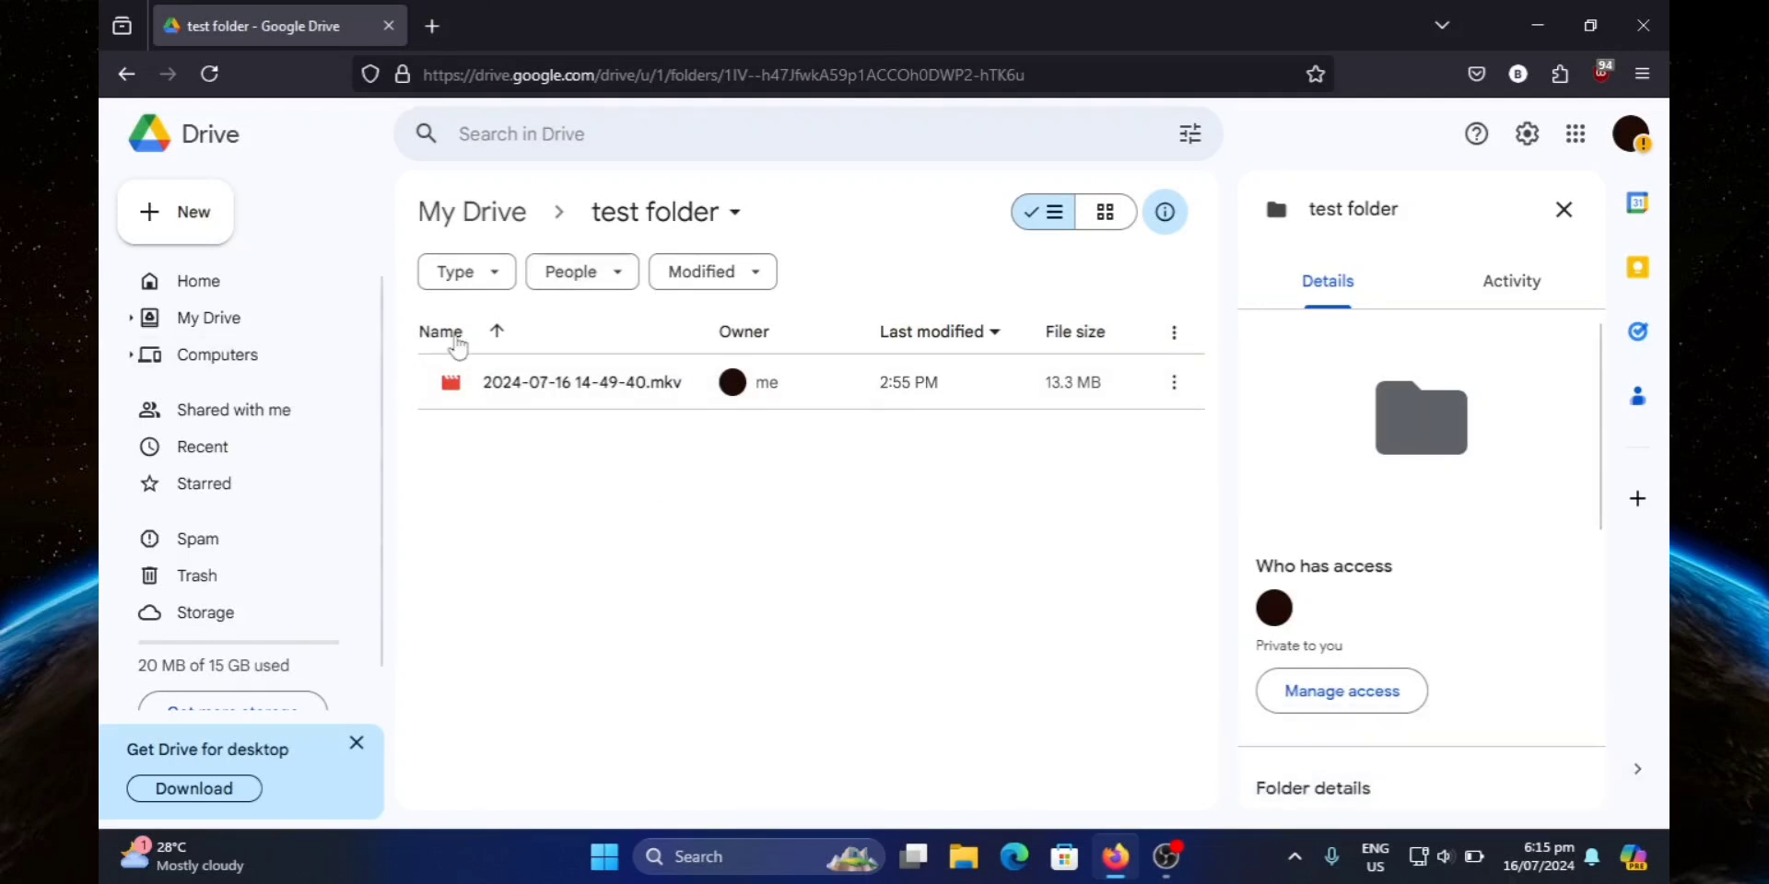
# Leave test folder for the Shared with me section and dismiss its spam filter notice.
pyautogui.click(495, 215)
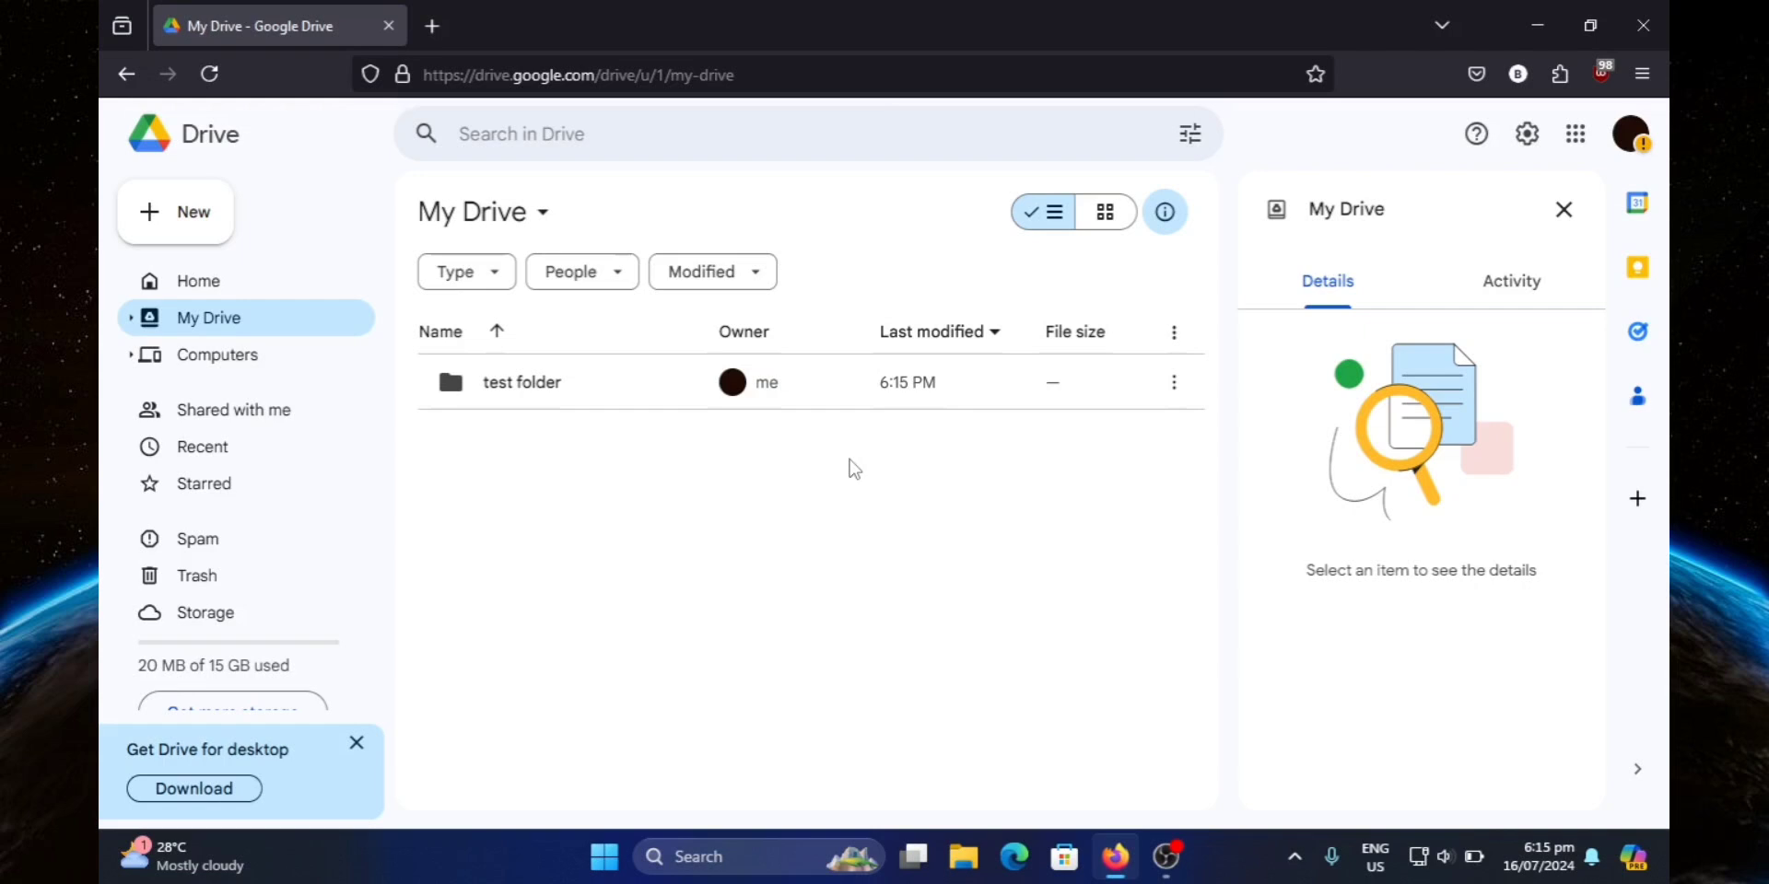
pyautogui.click(214, 413)
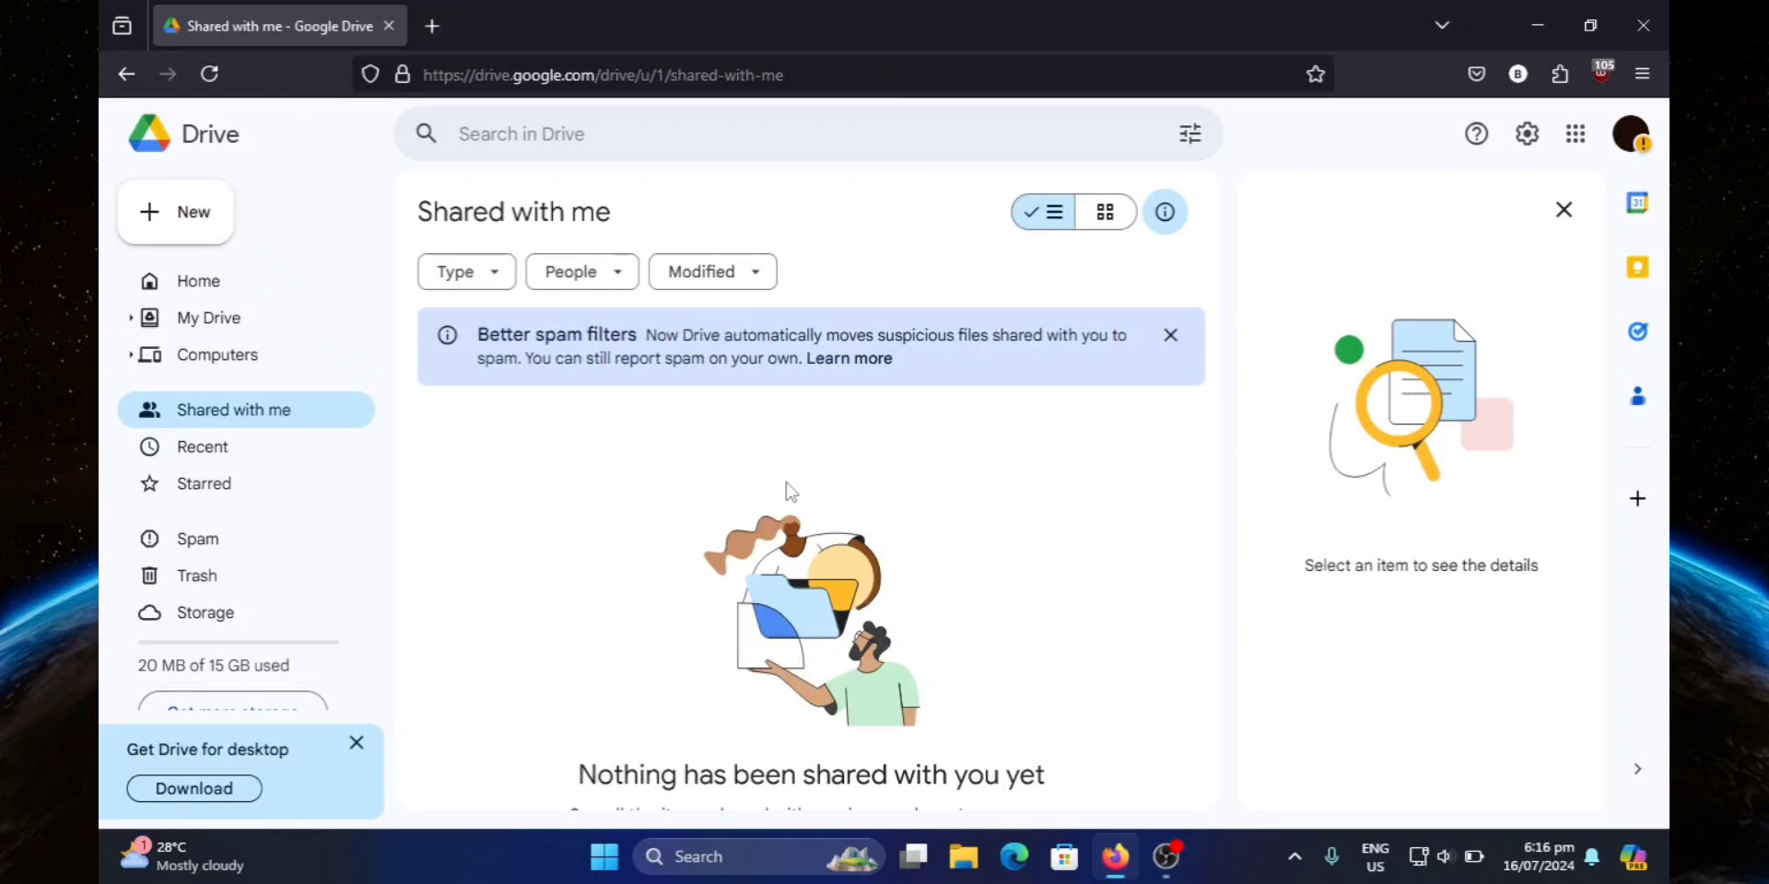
pyautogui.click(1166, 338)
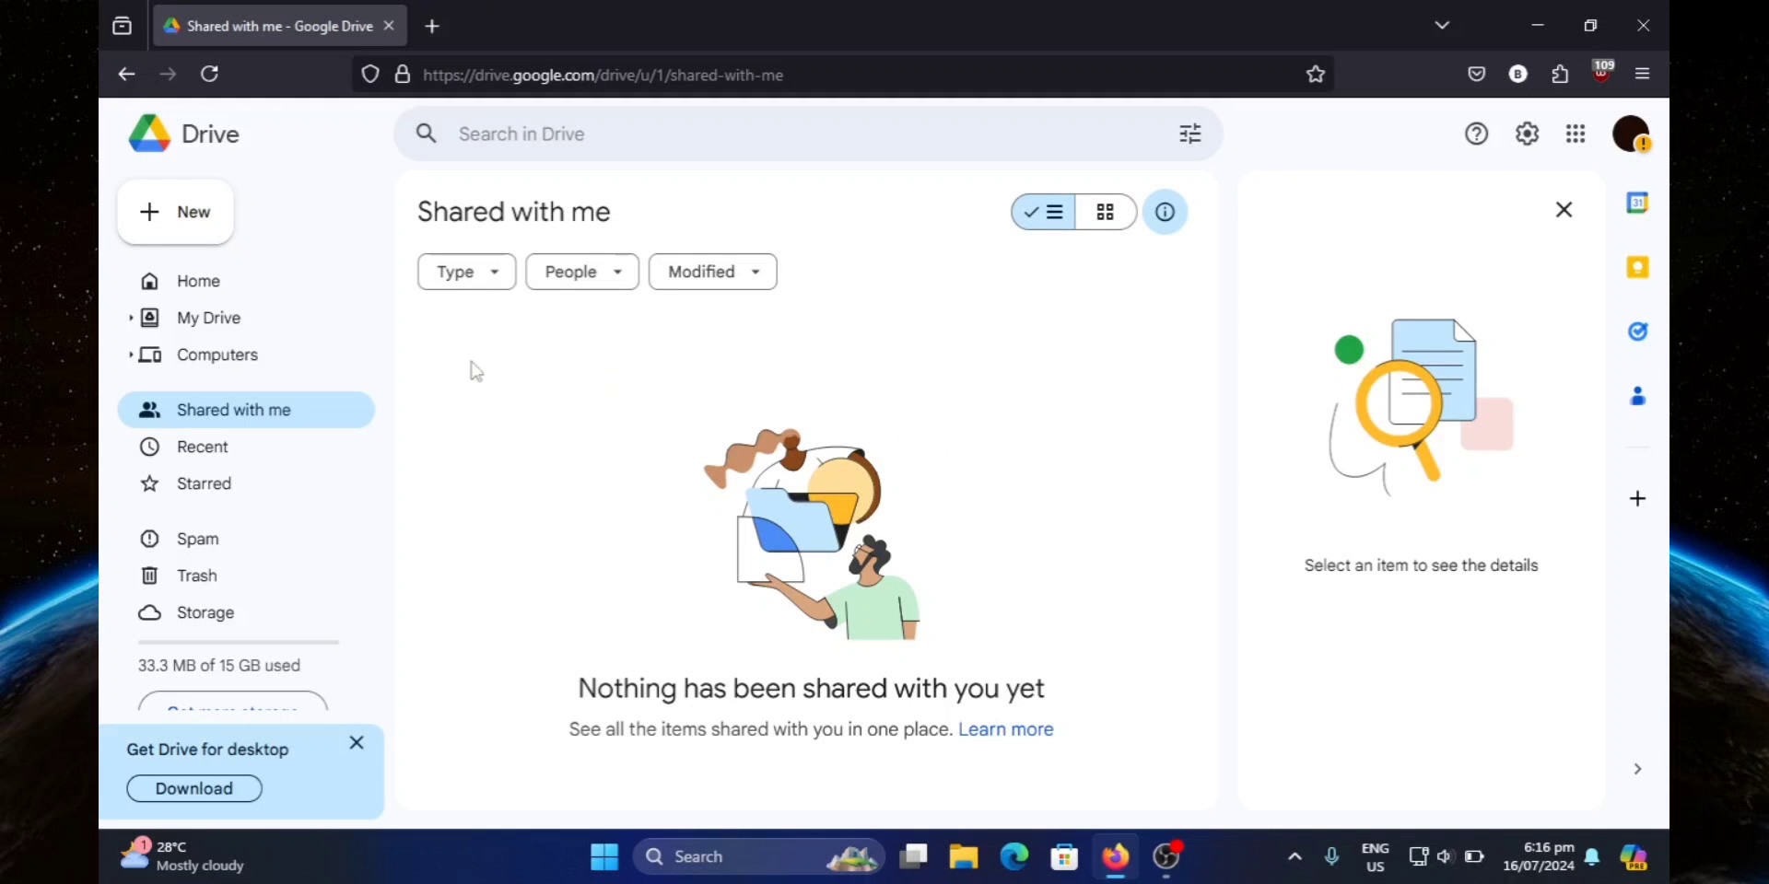
# View the access settings of test folder in My Drive, then close them and deselect the folder.
pyautogui.click(183, 322)
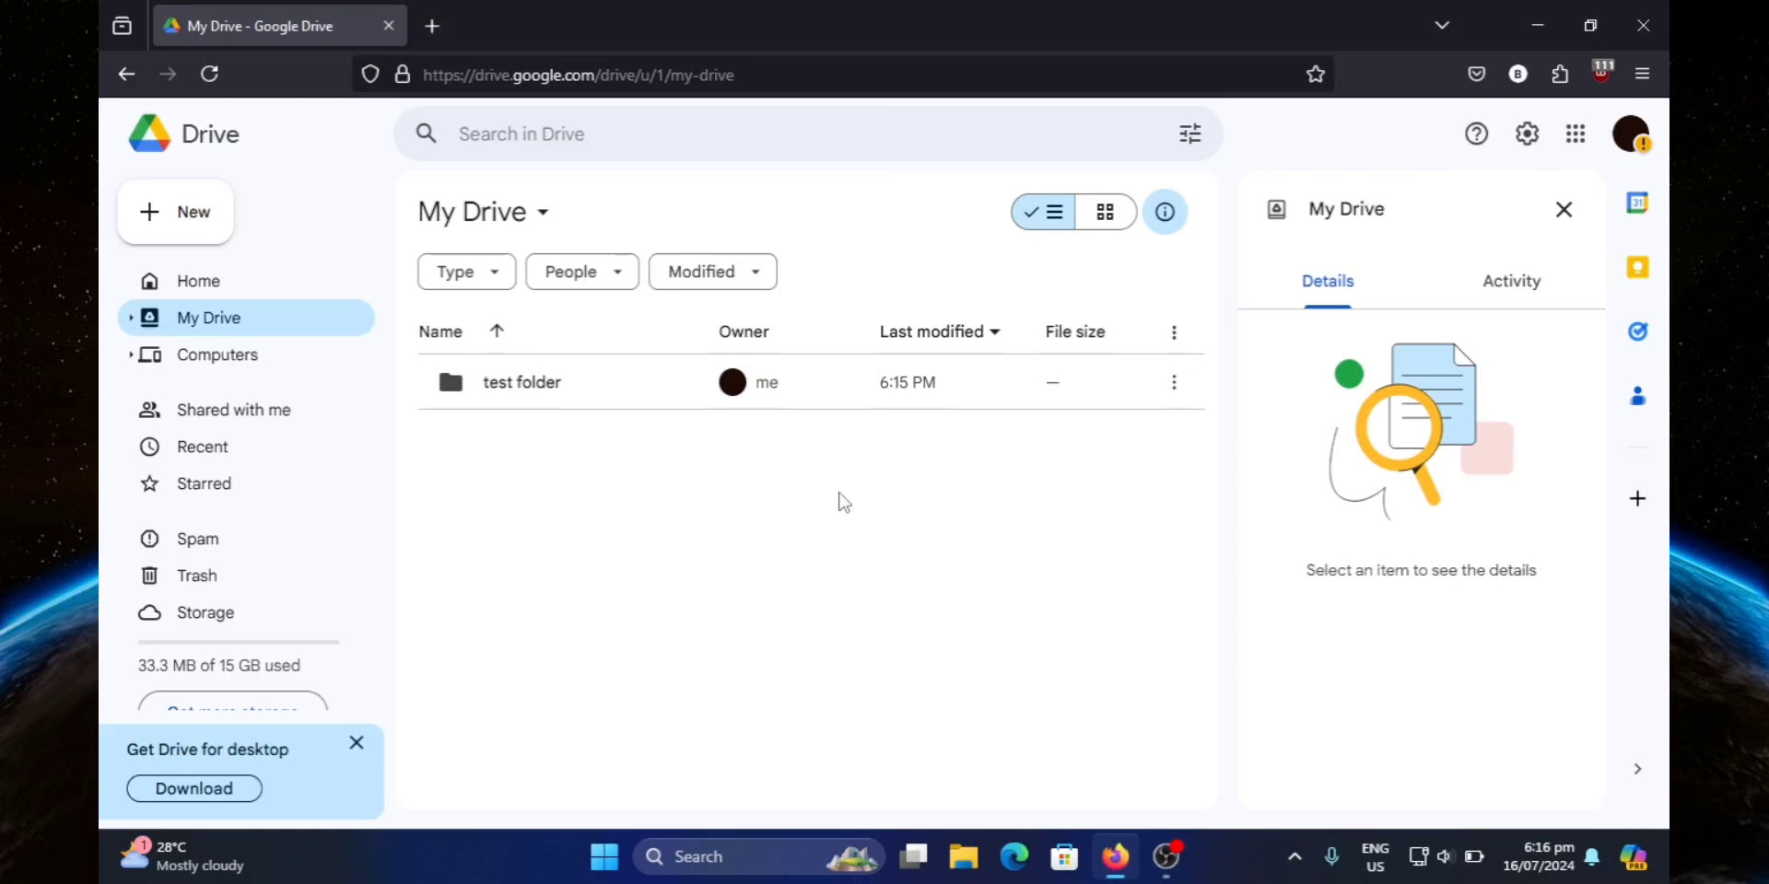
pyautogui.click(893, 383)
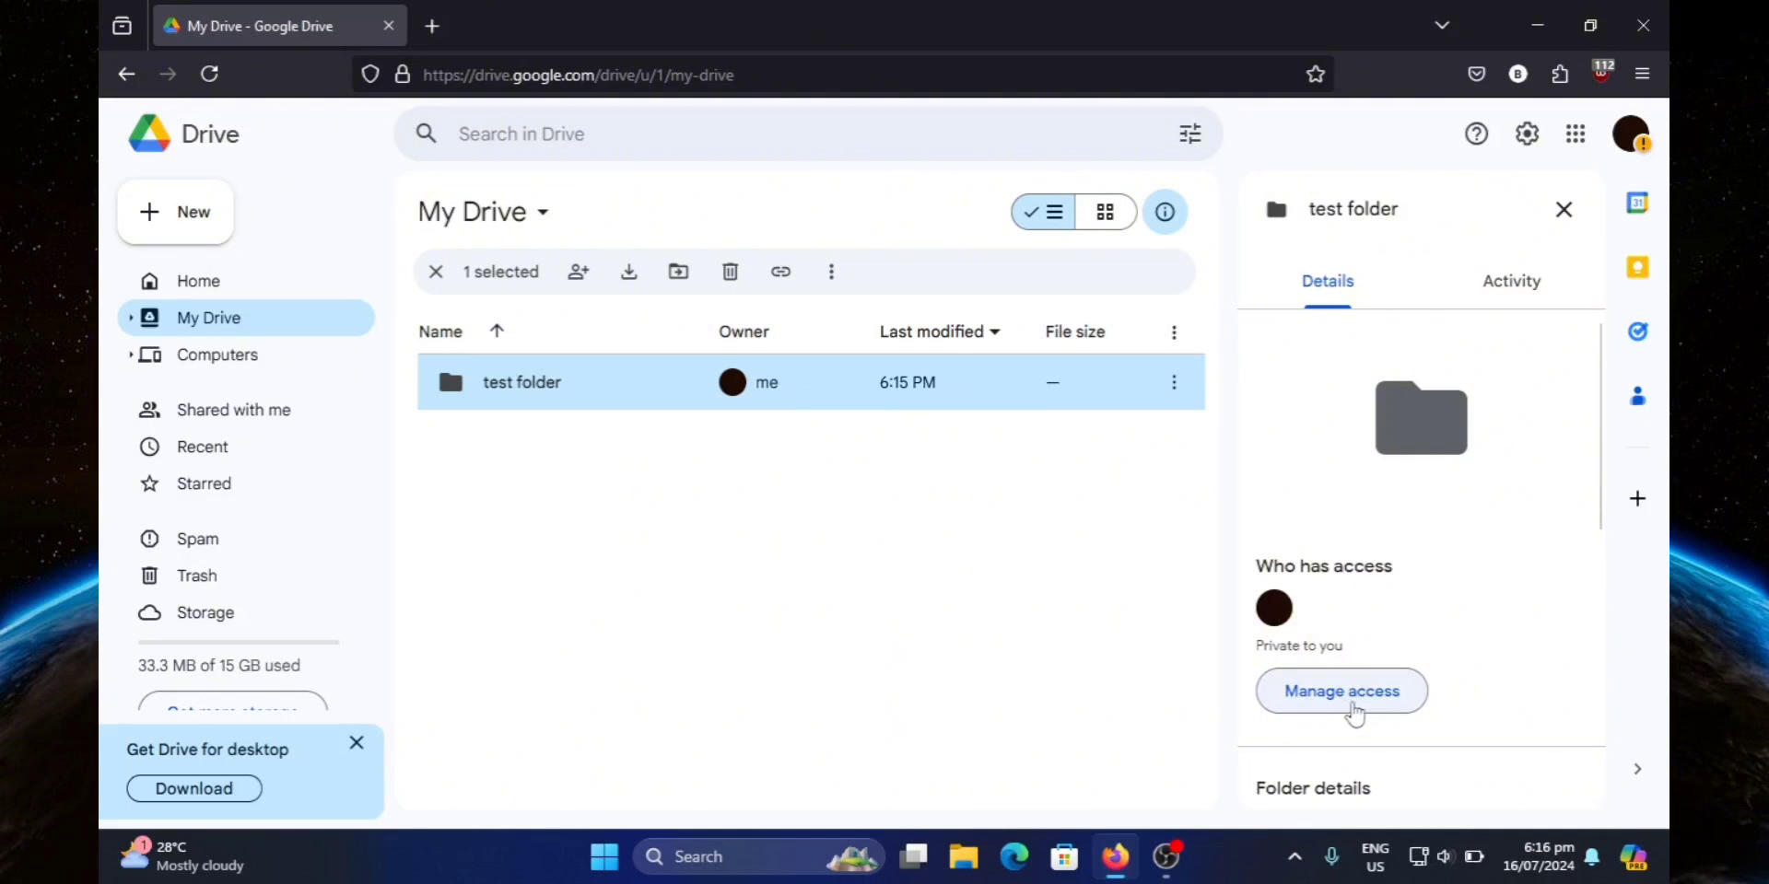
pyautogui.click(1350, 700)
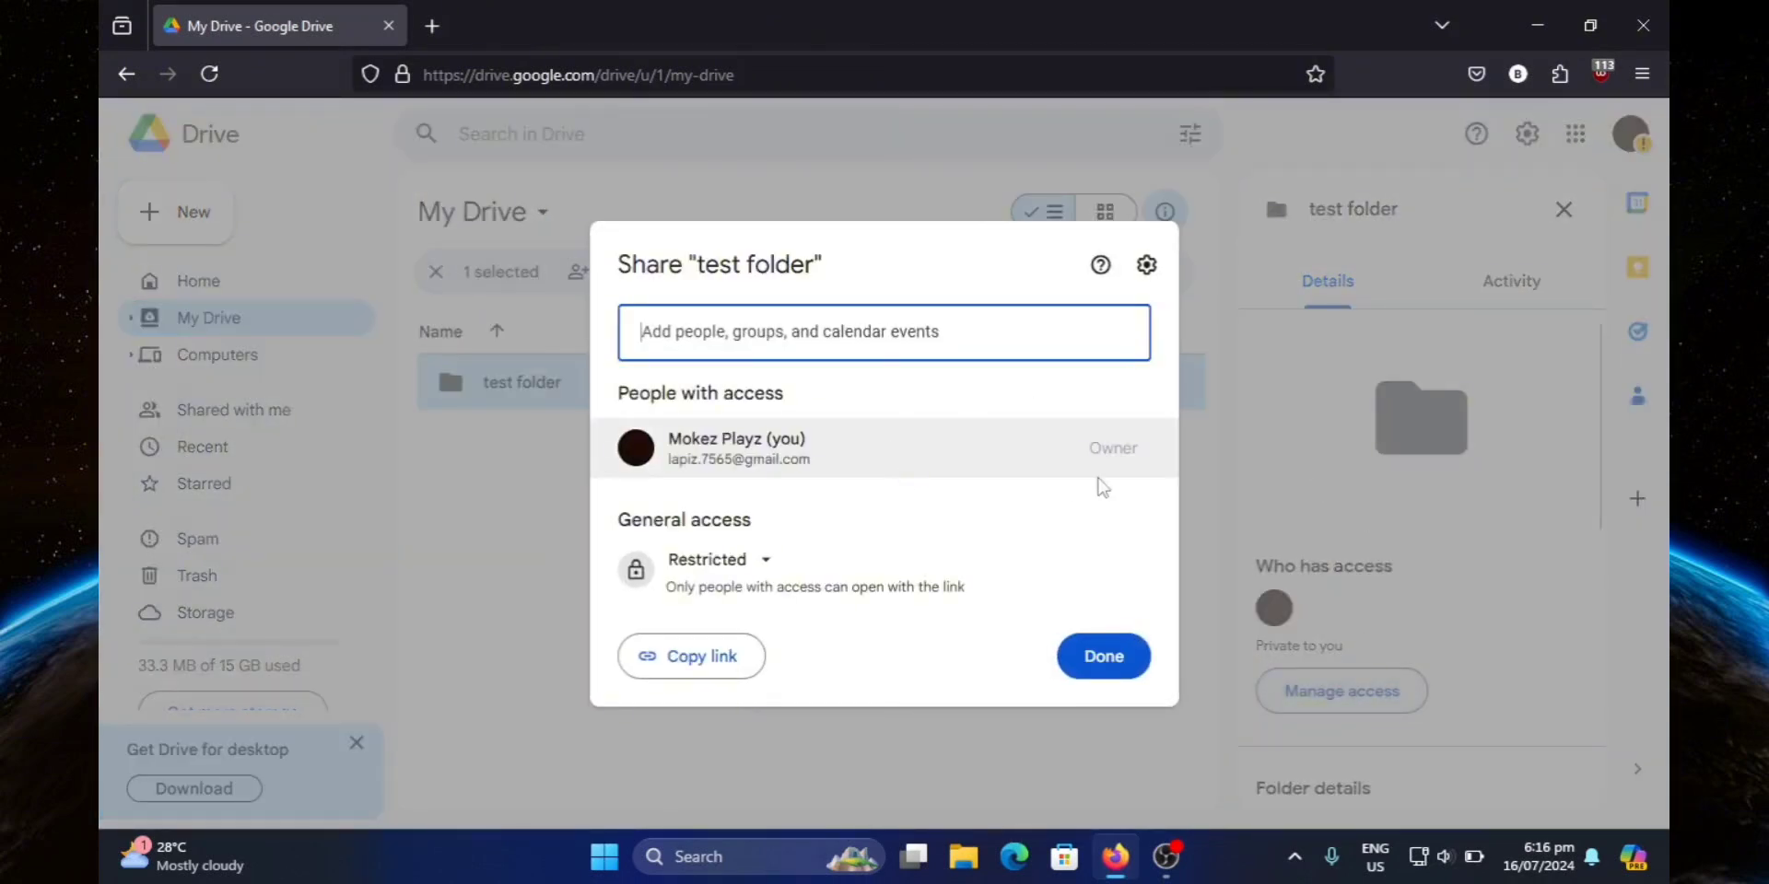
pyautogui.click(1105, 671)
pyautogui.click(909, 518)
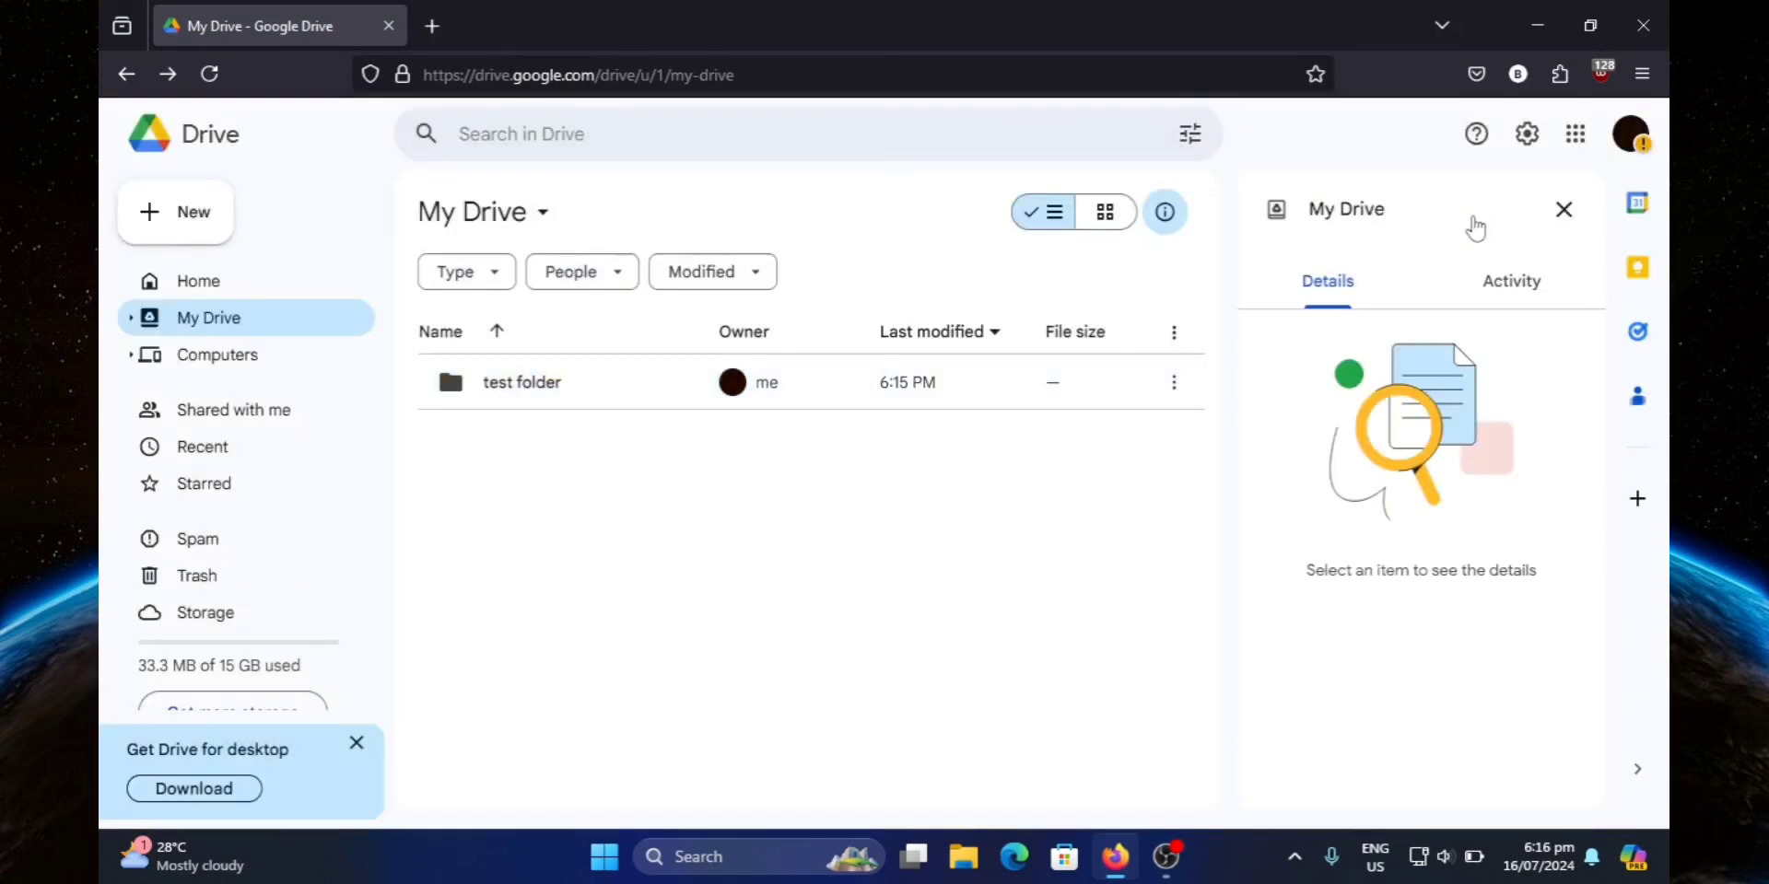
# Hide the details pane and start sharing test folder, adding the suggested contact's e-mail as recipient.
pyautogui.click(1564, 209)
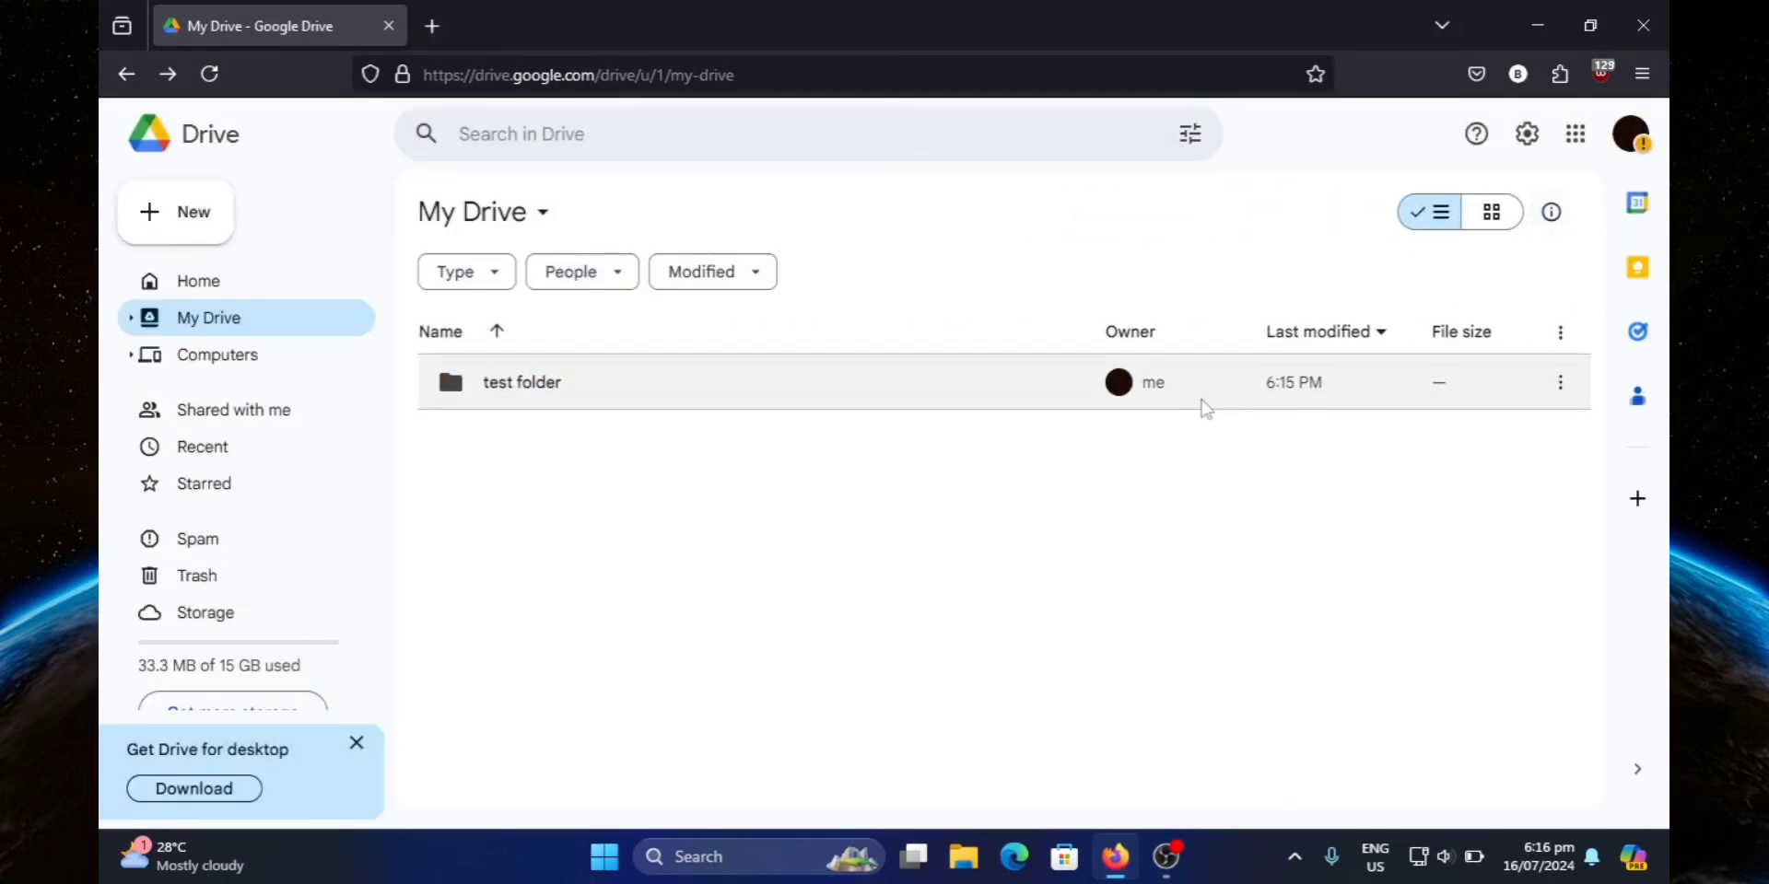
pyautogui.rightClick(1031, 385)
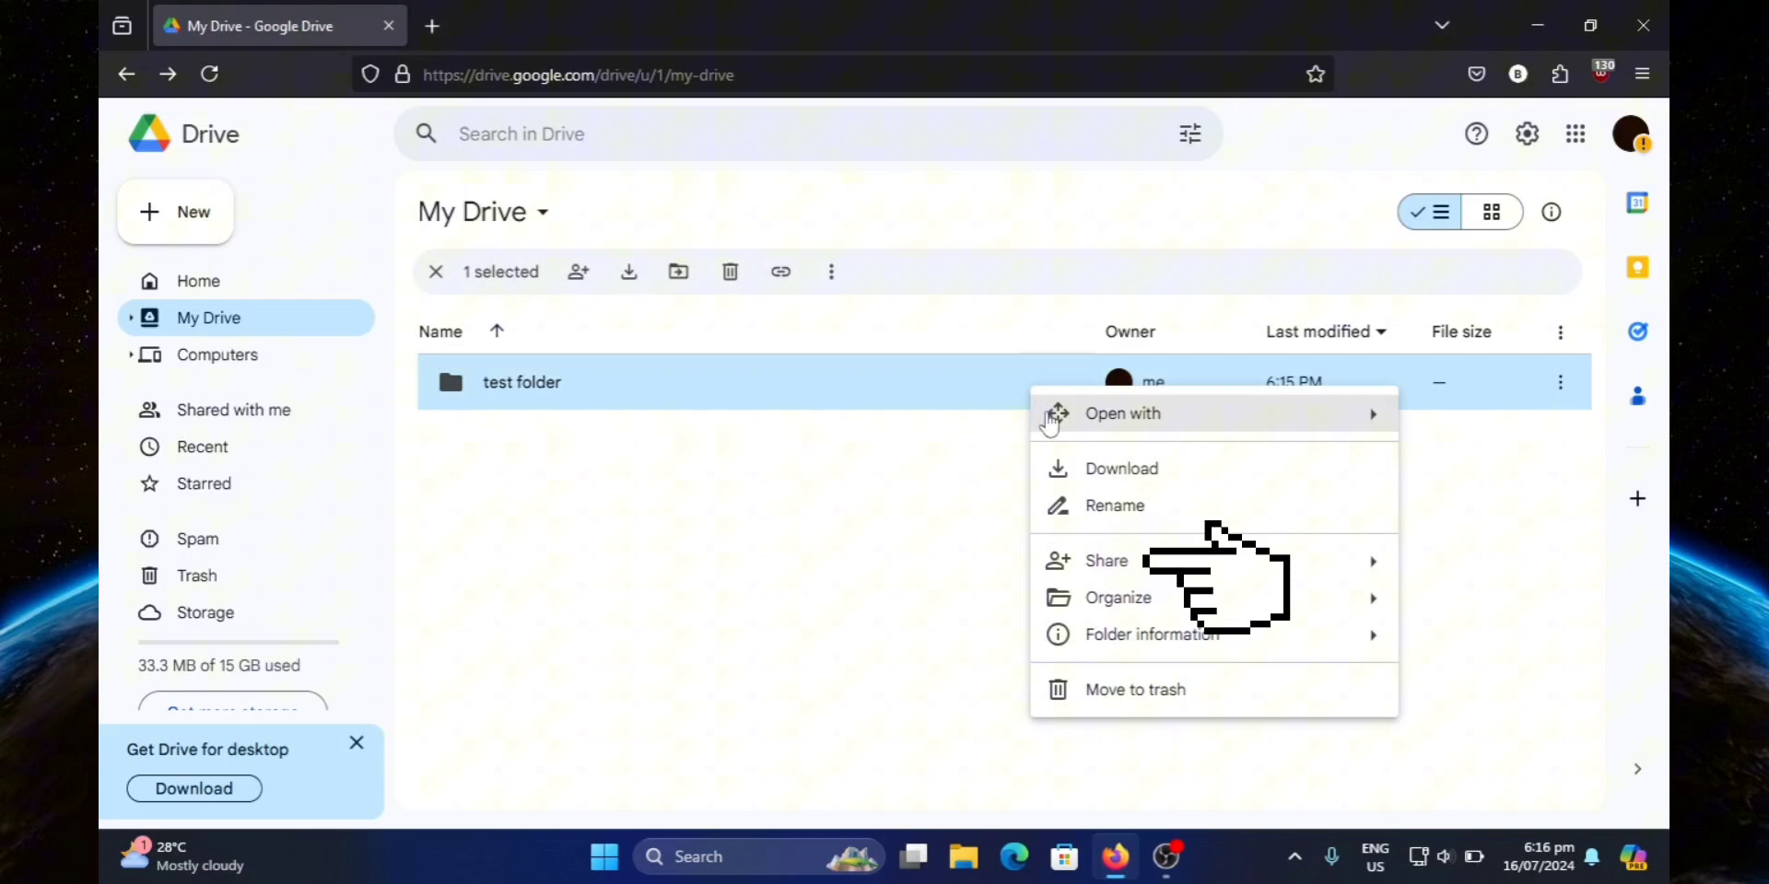
pyautogui.moveTo(1111, 580)
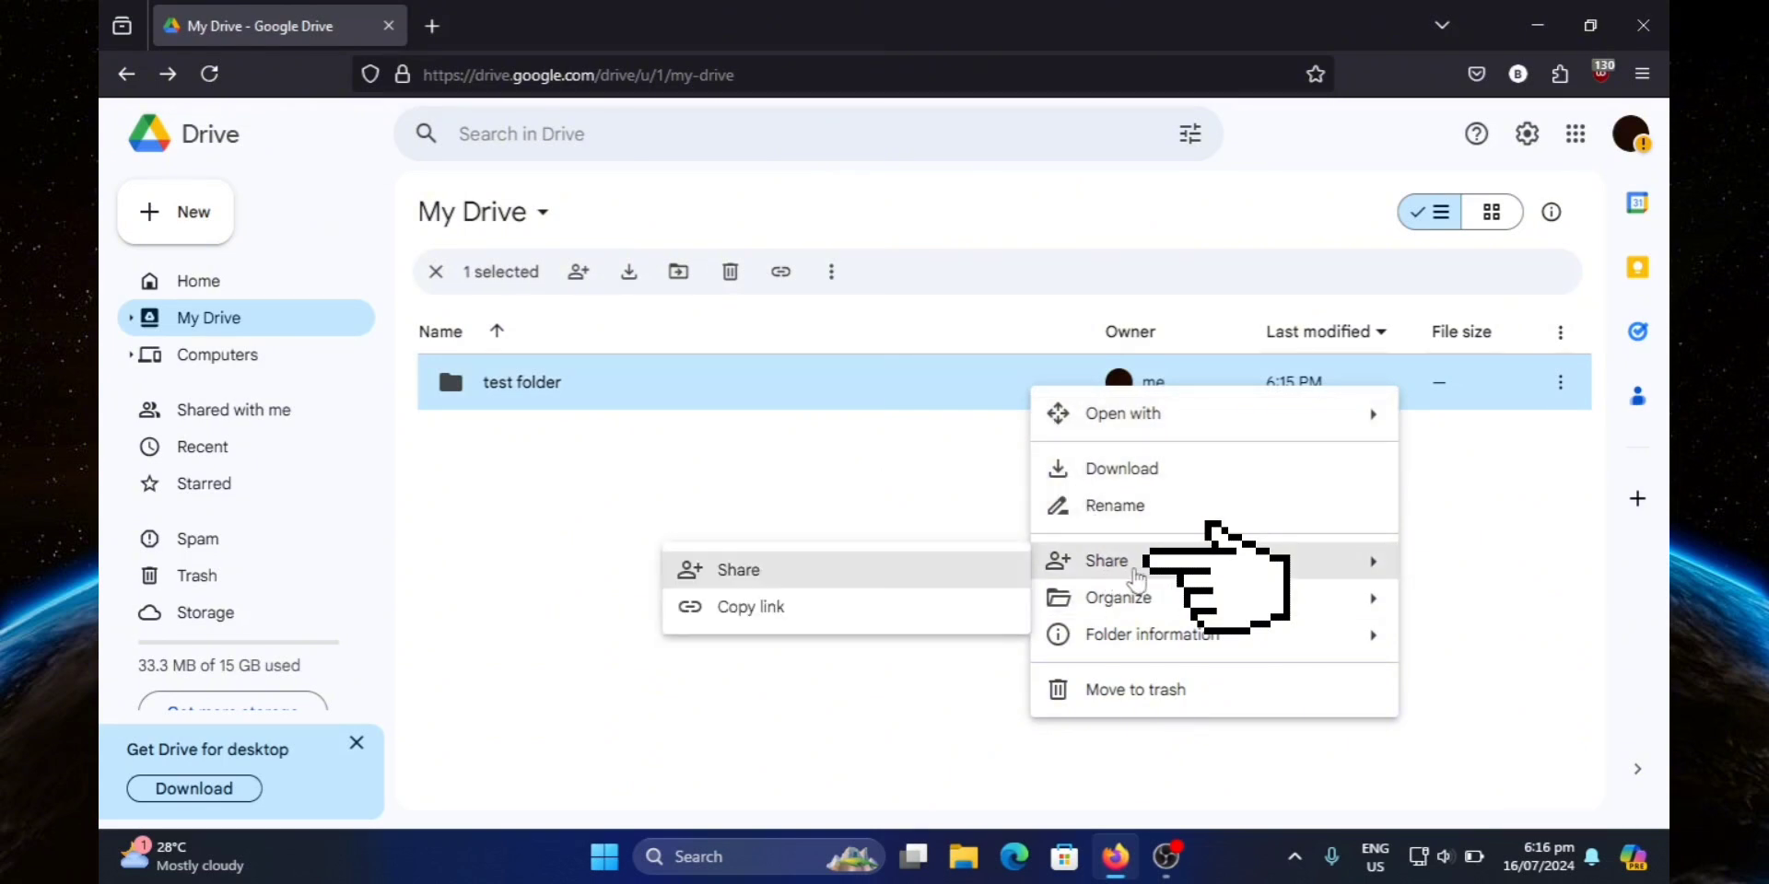
pyautogui.click(781, 585)
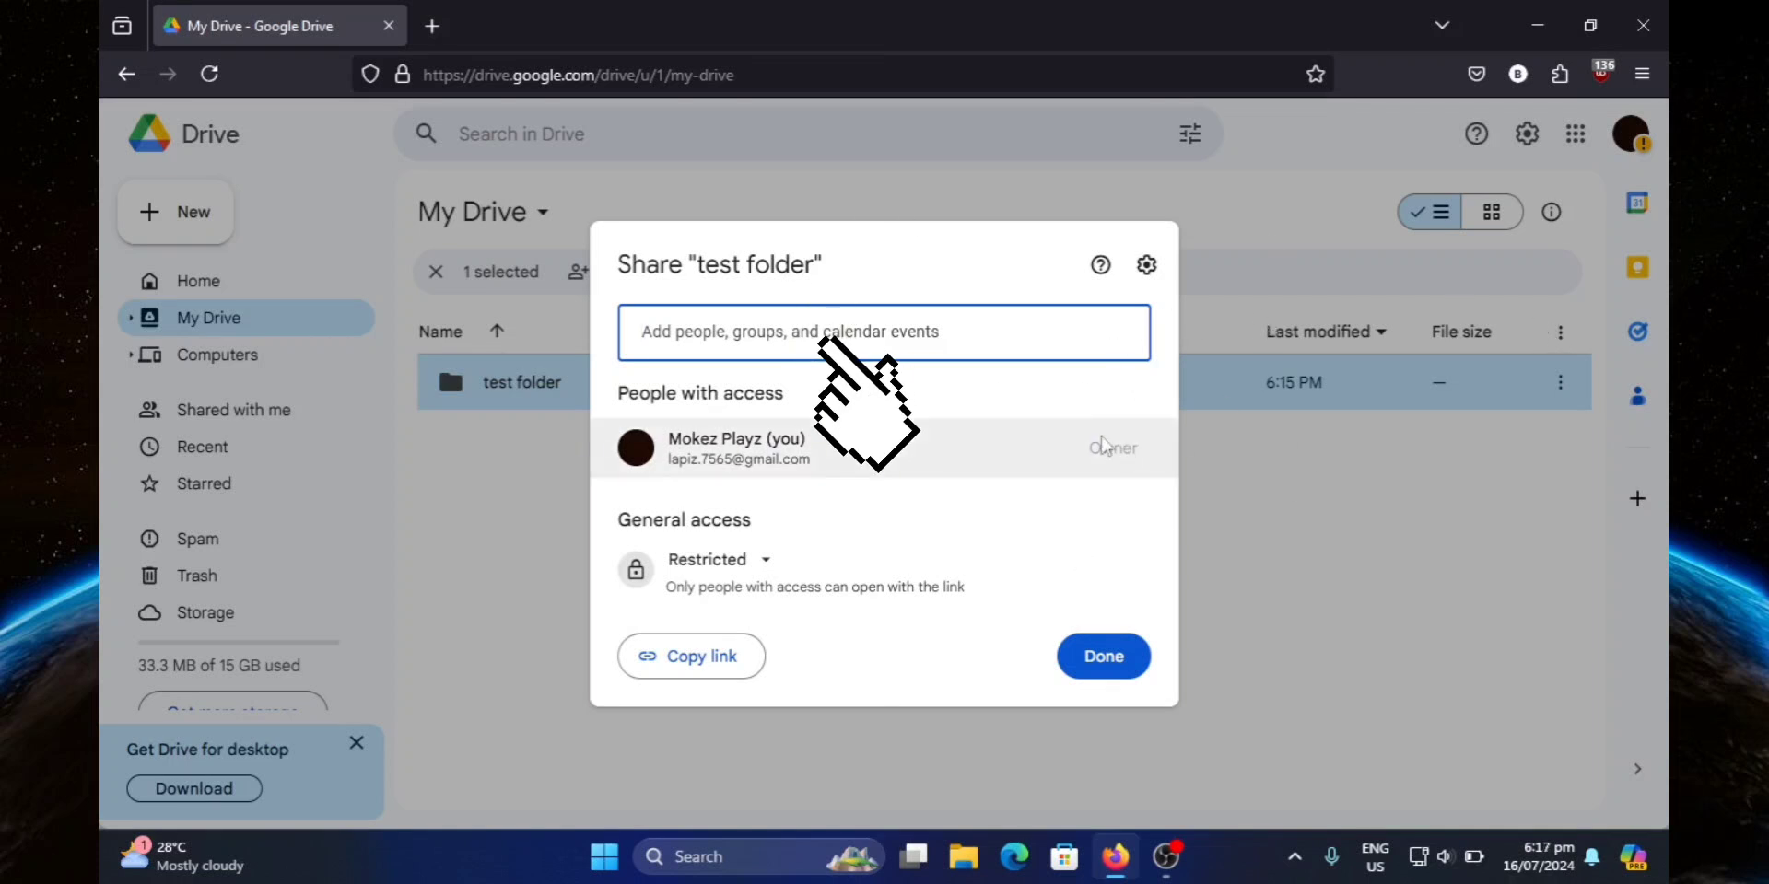
pyautogui.click(827, 352)
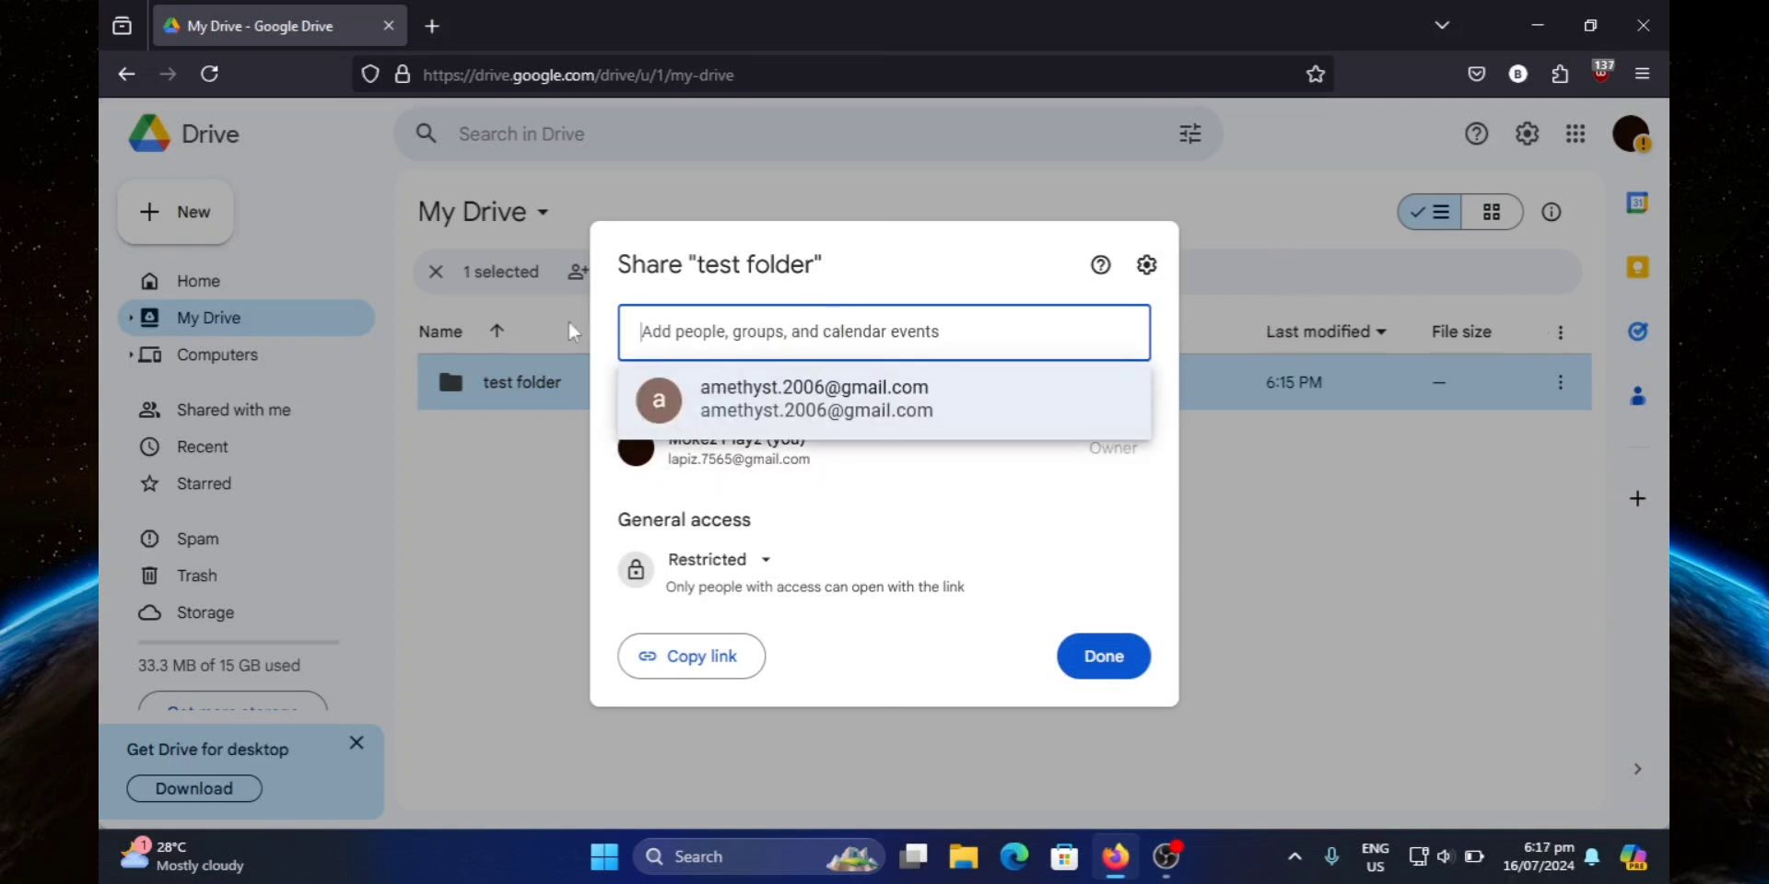
pyautogui.click(698, 387)
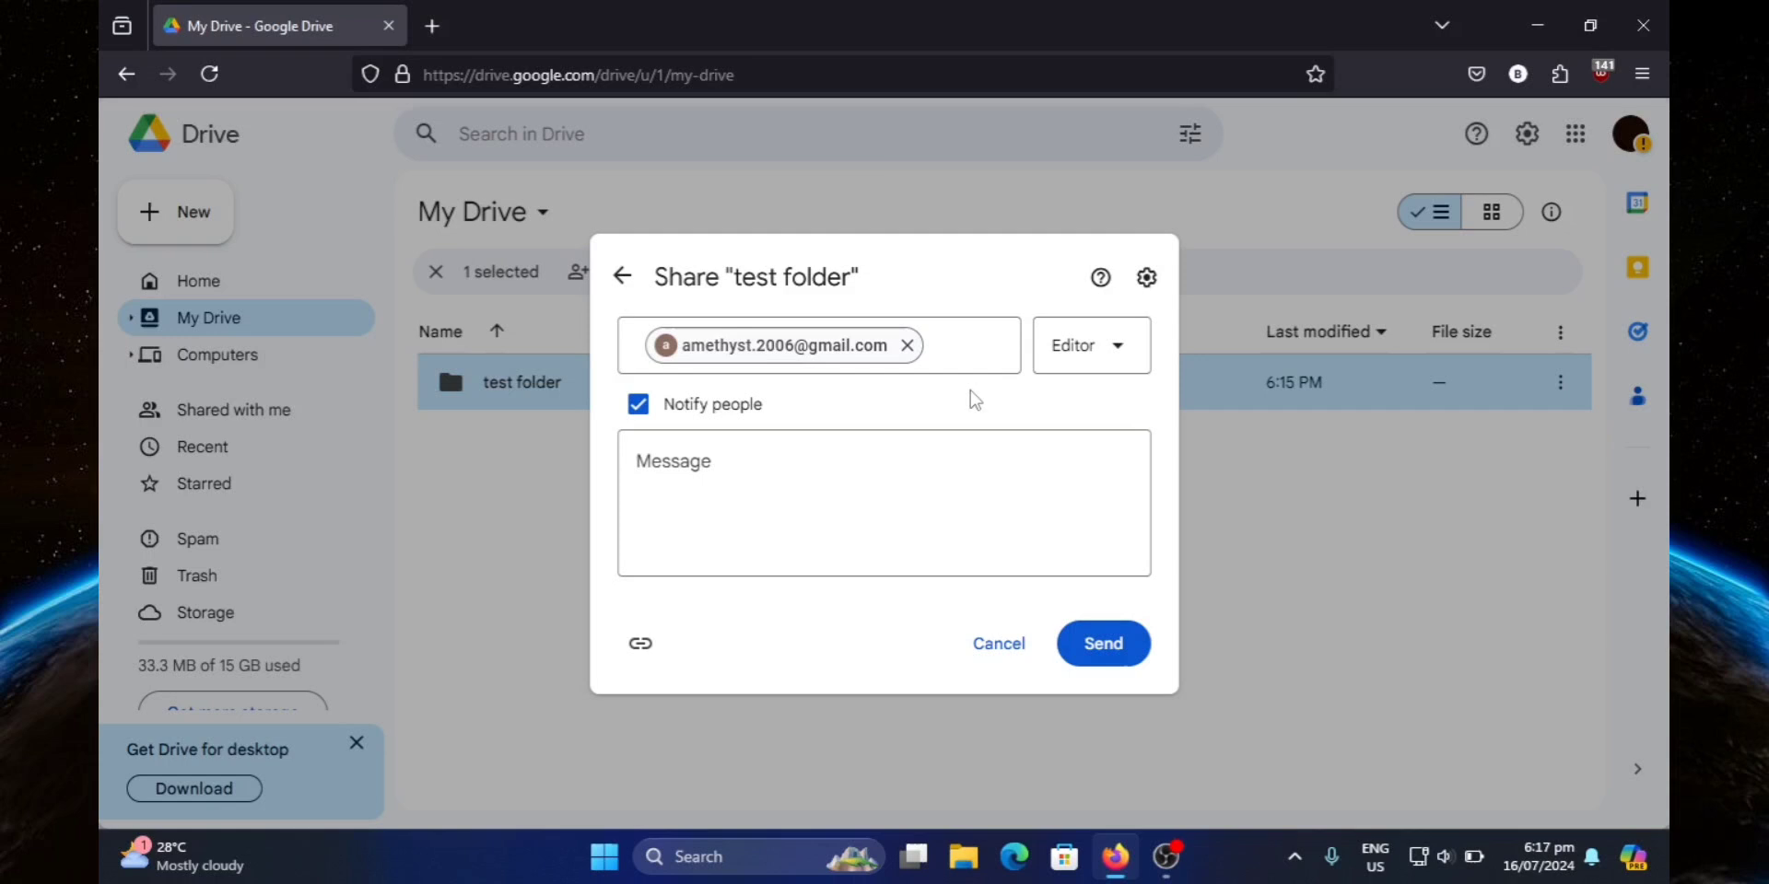
# Review the recipient's role options, and switch Notify people off and back on.
pyautogui.click(1096, 348)
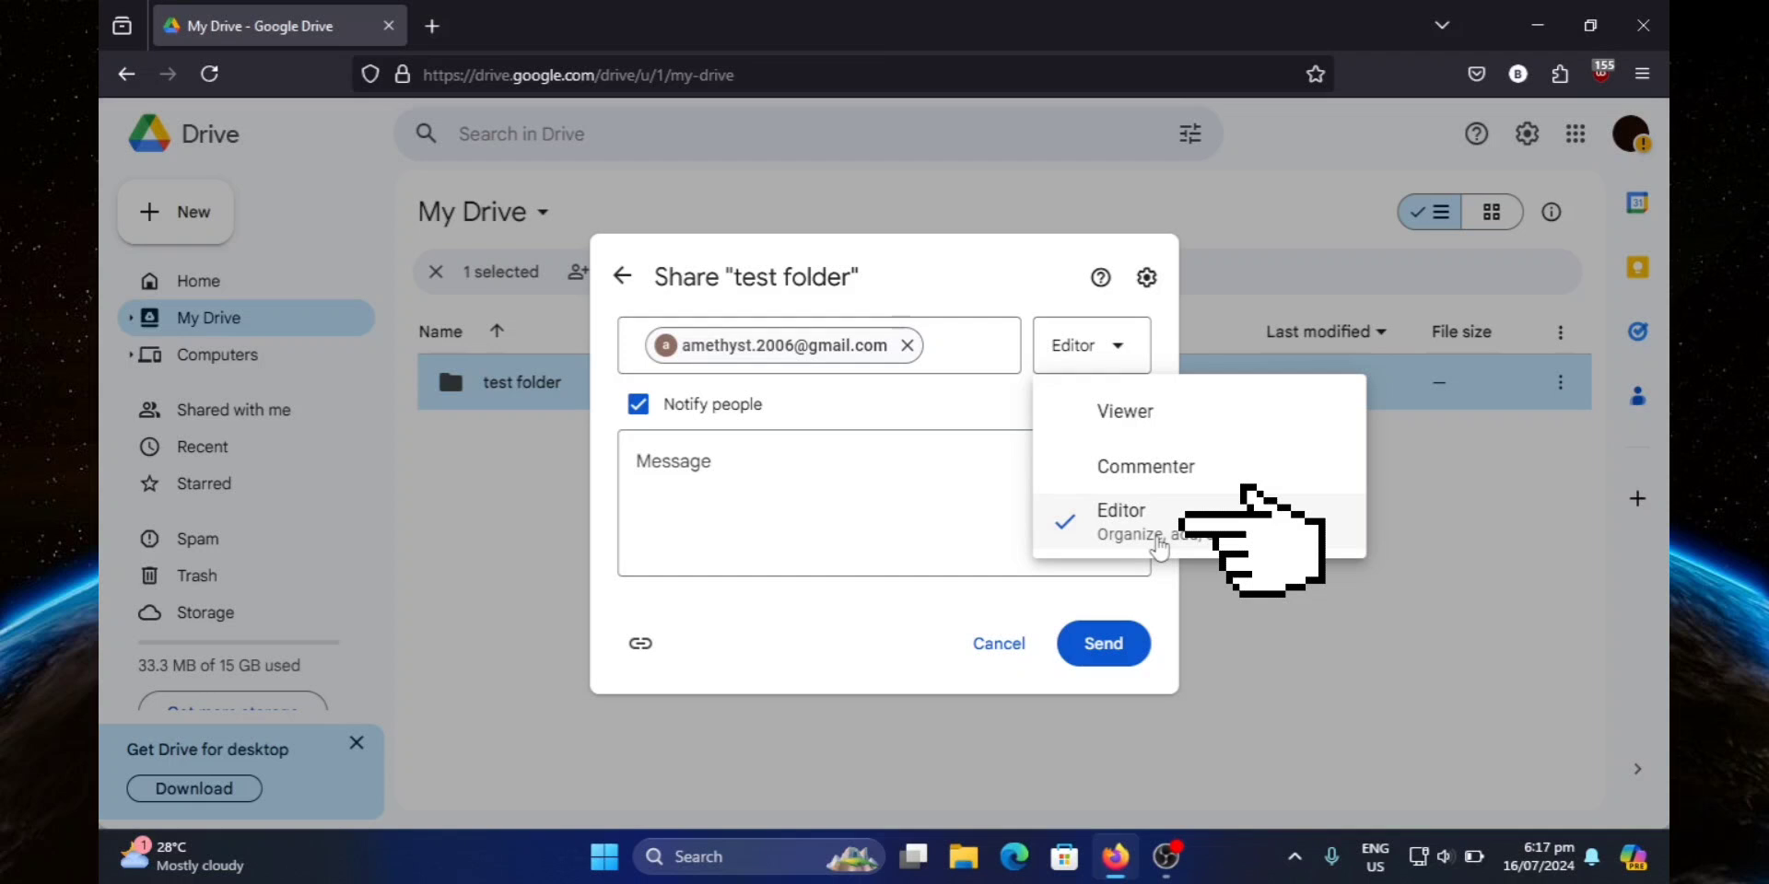
pyautogui.click(949, 405)
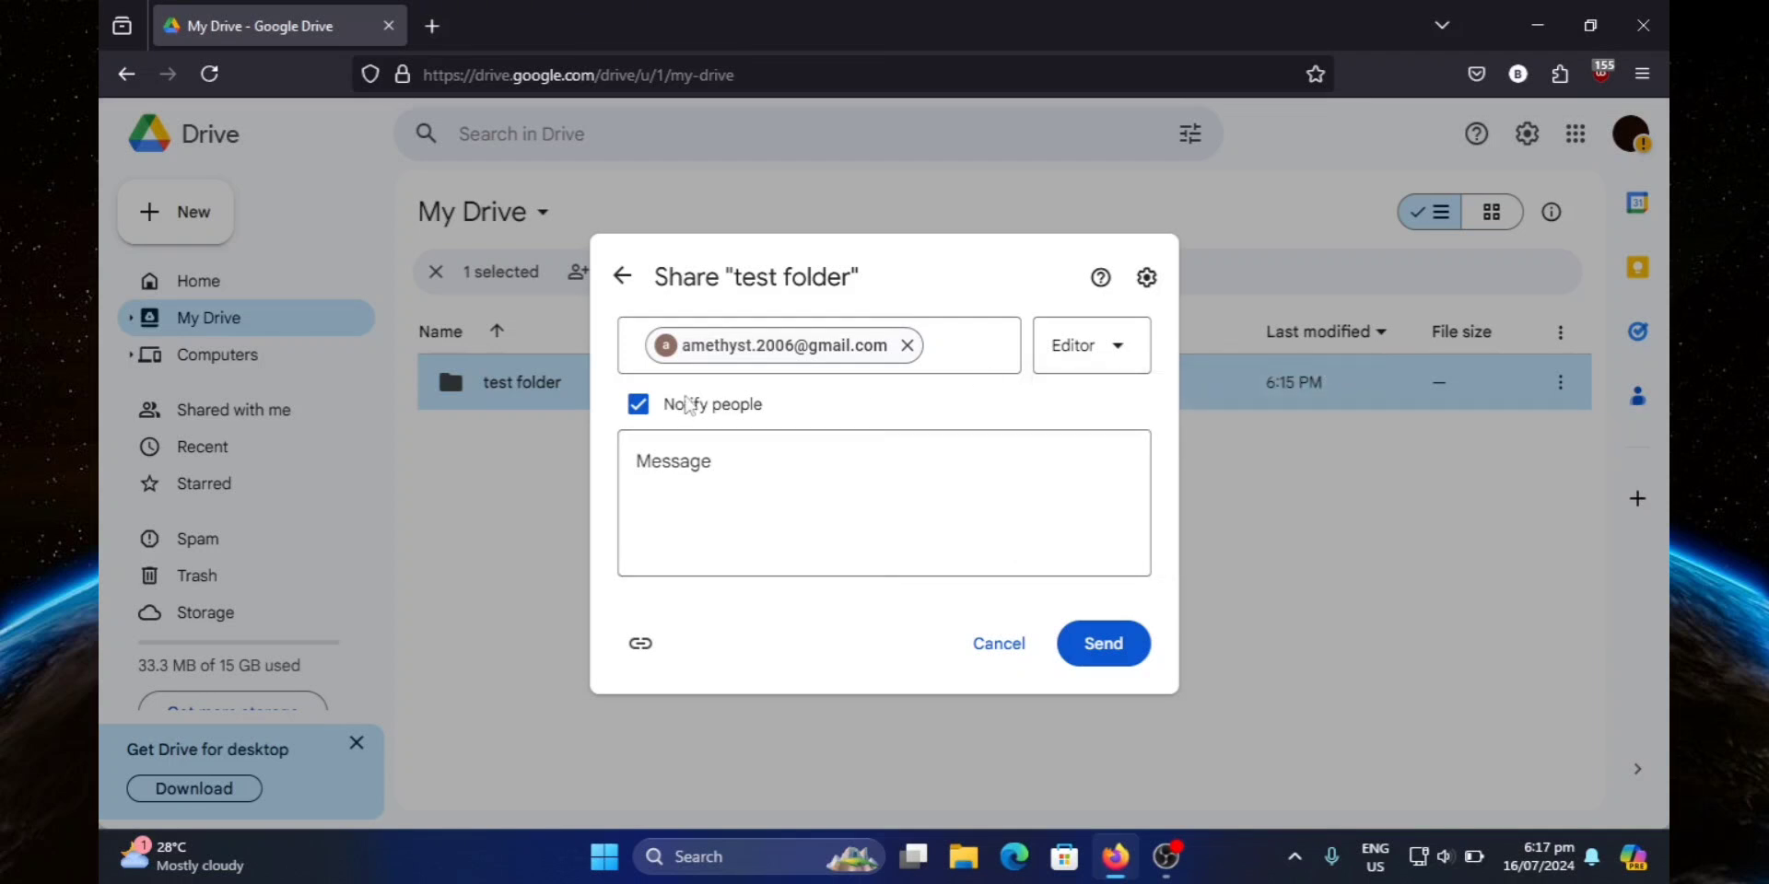
pyautogui.click(638, 404)
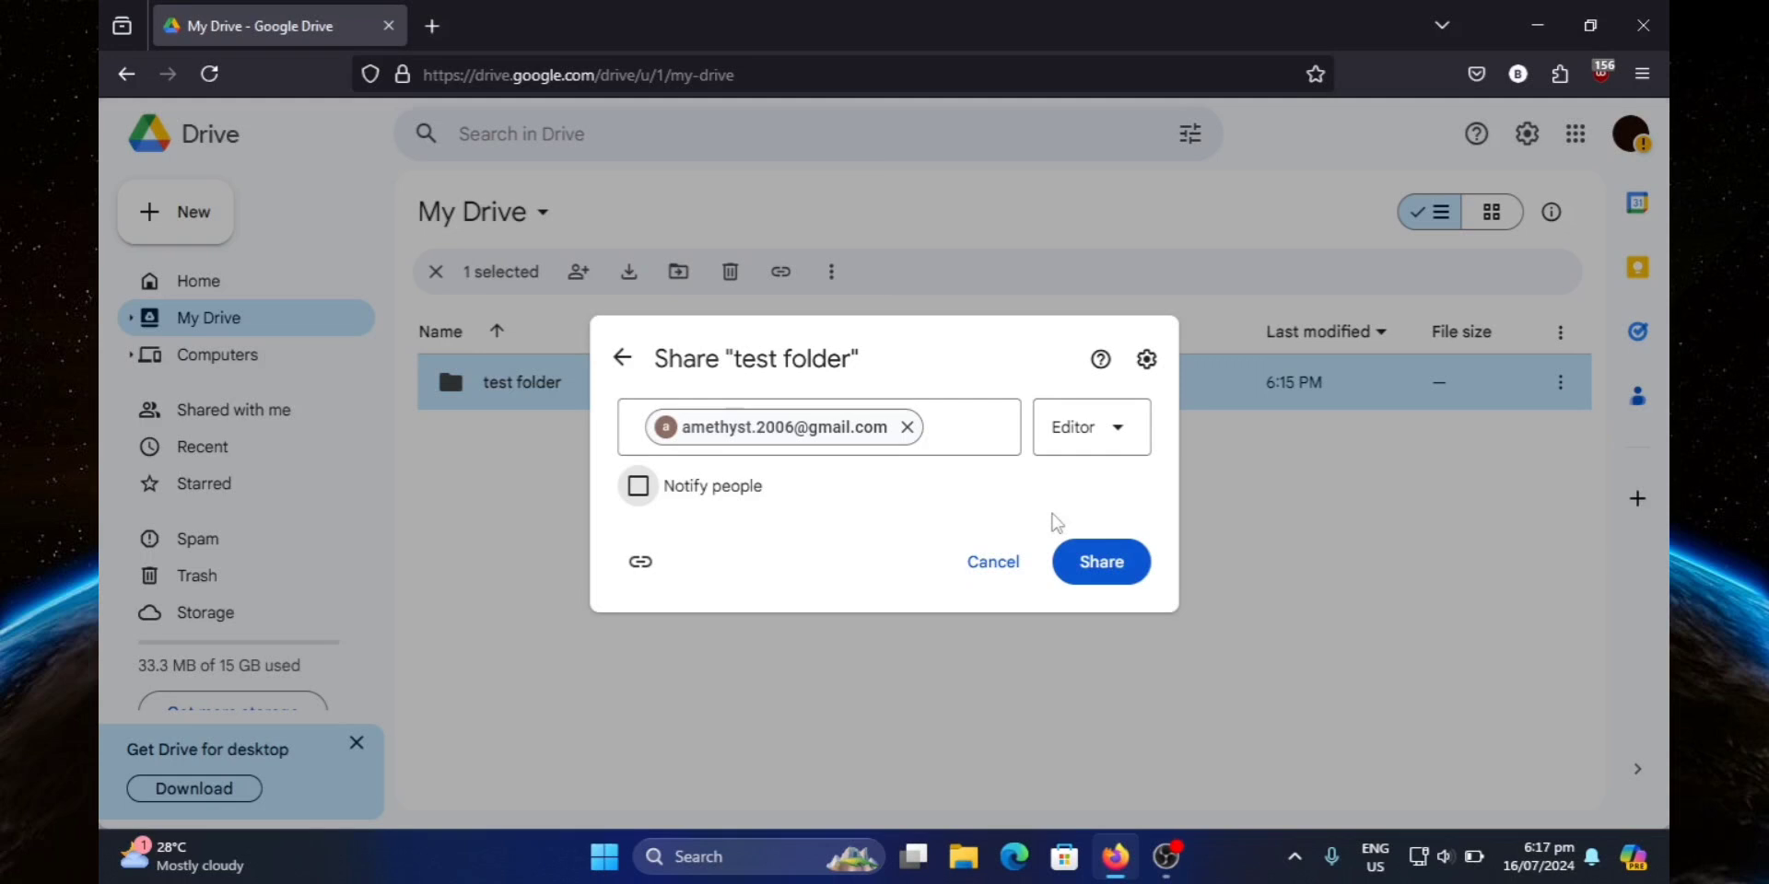
pyautogui.click(638, 487)
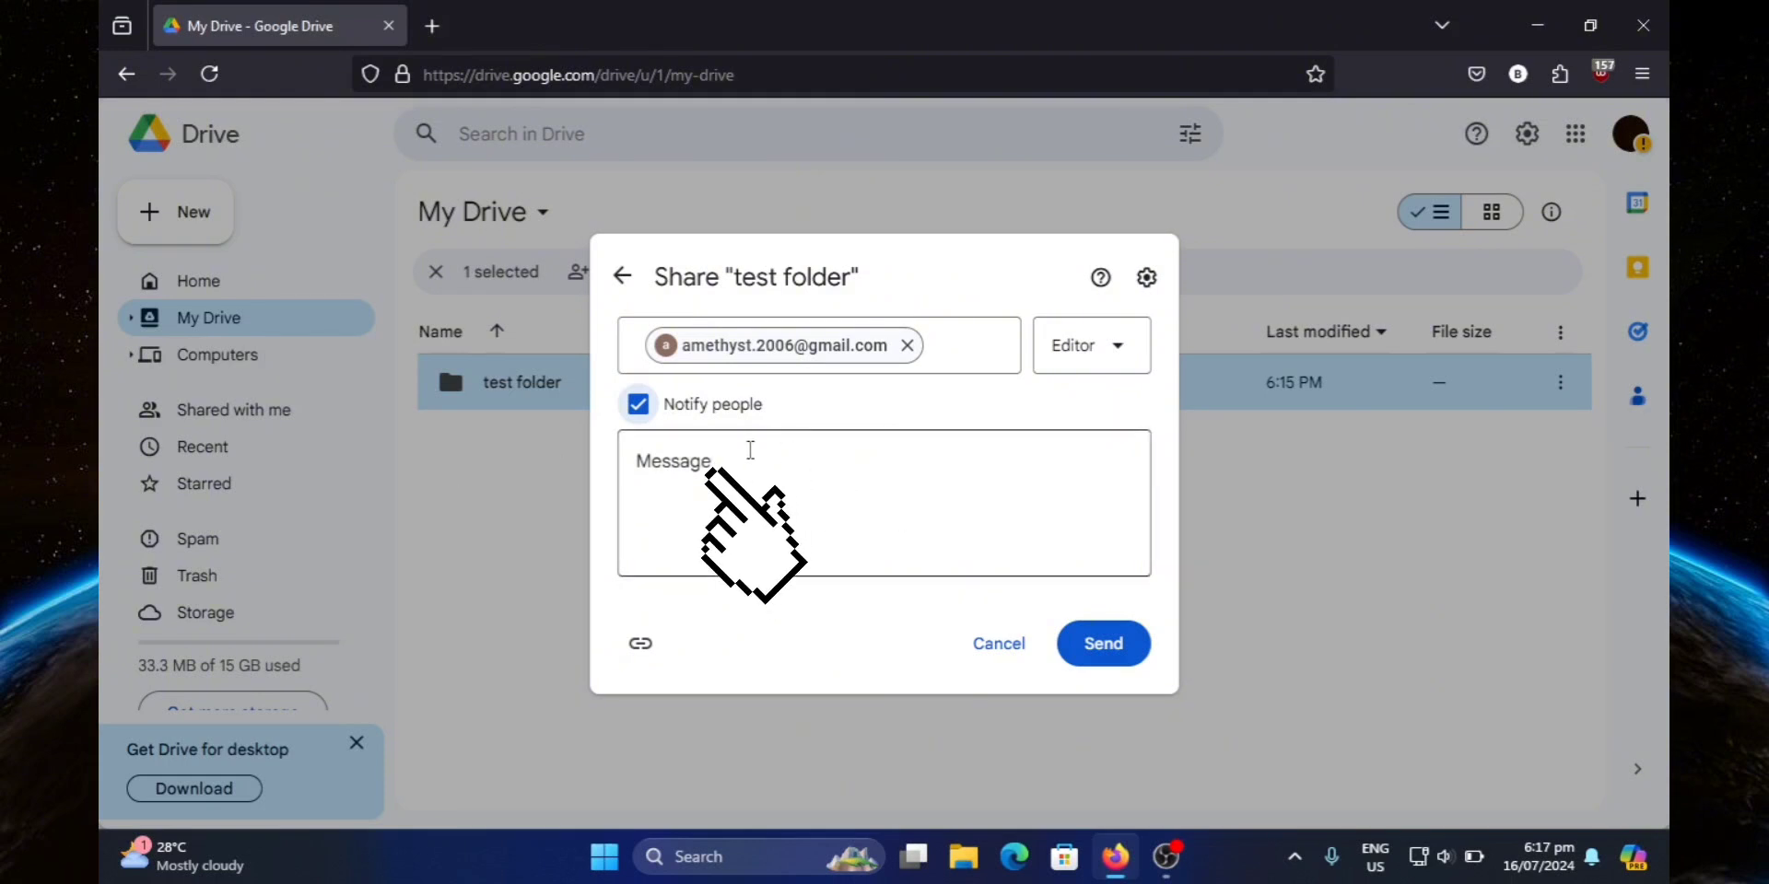
# Write the invitation message "you can view this folder now!" for the recipient.
pyautogui.click(887, 510)
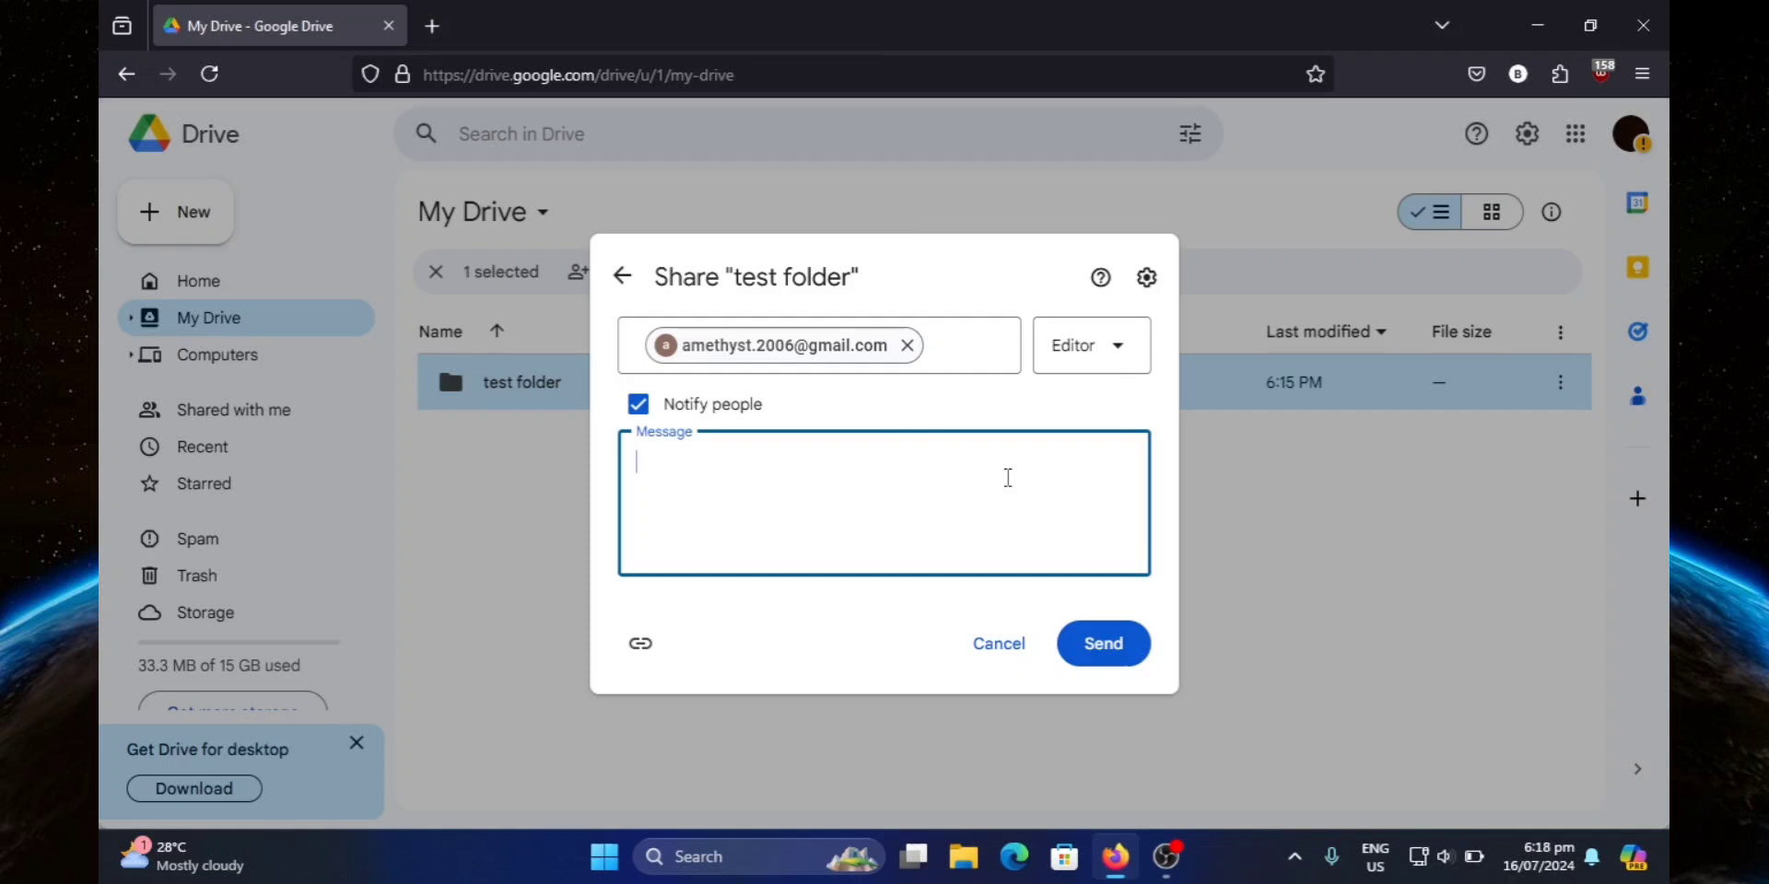
pyautogui.write('you can view this')
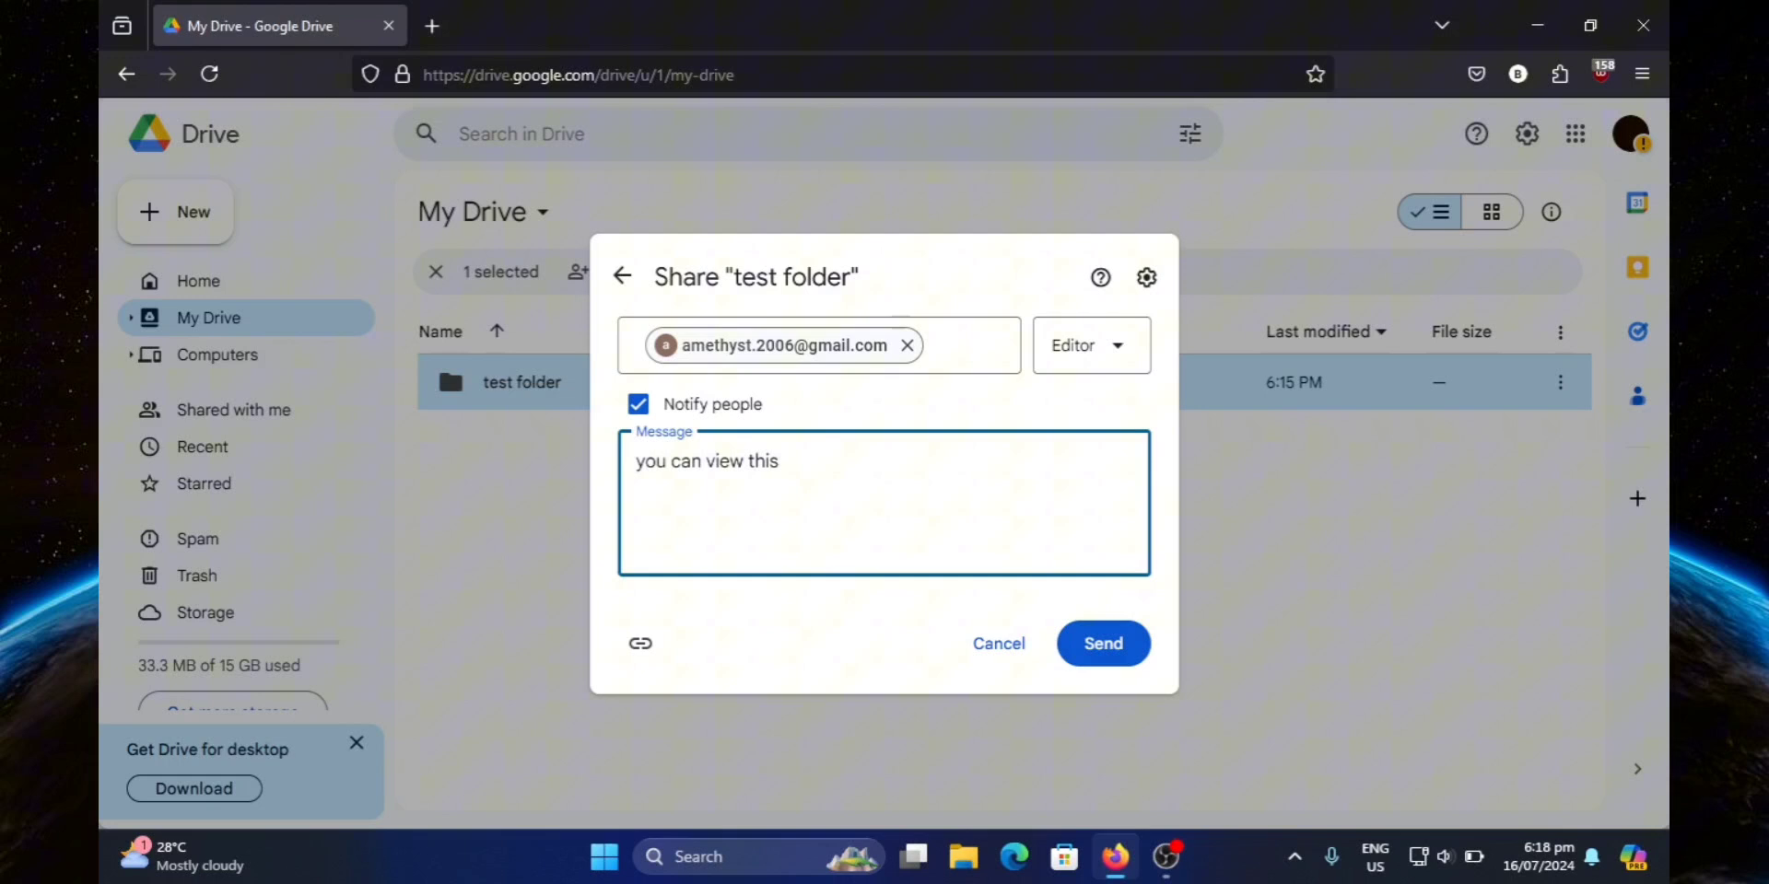
pyautogui.write(' folder now!')
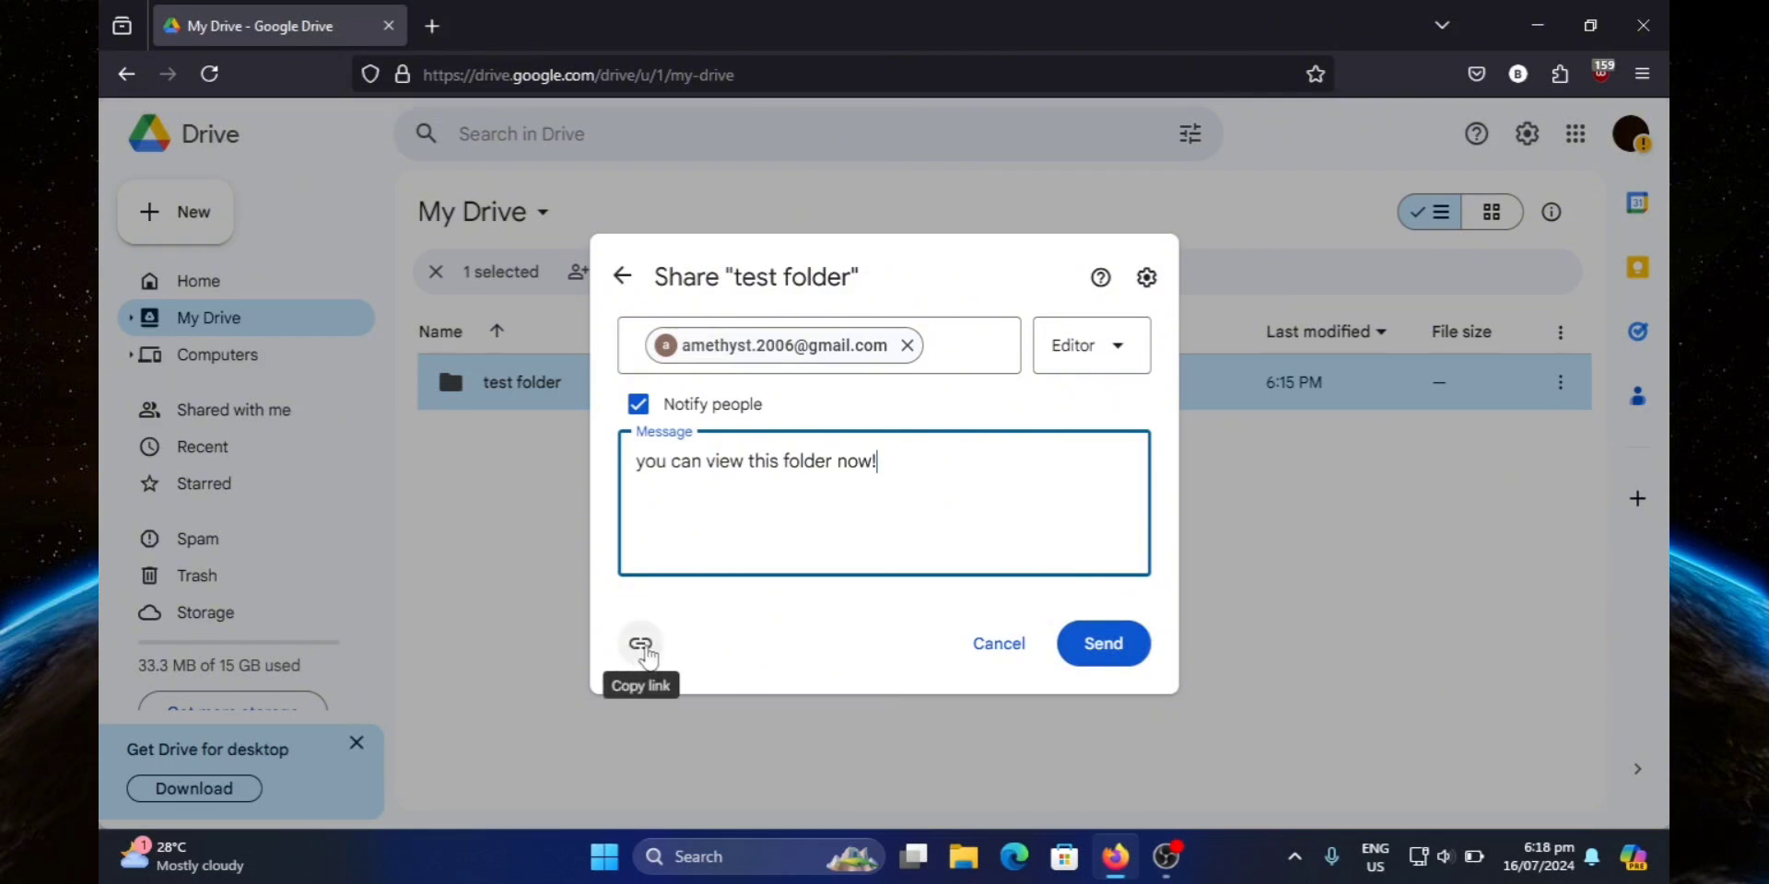
# Copy the link to test folder and return to its main sharing settings without sending the invitation.
pyautogui.click(642, 646)
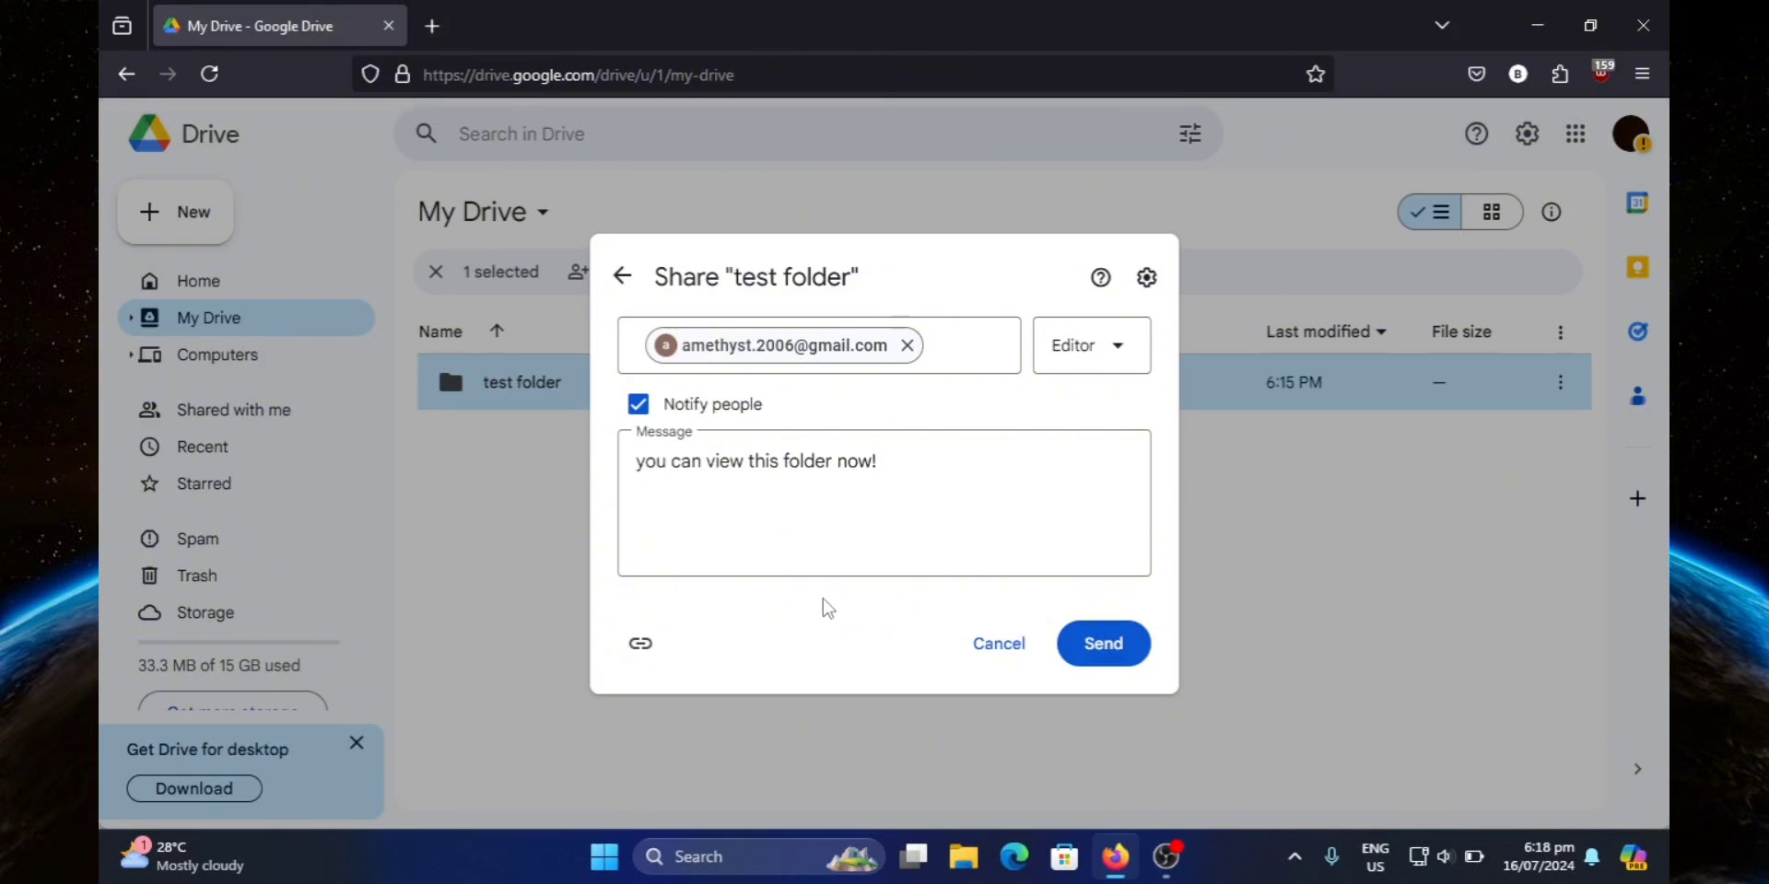
pyautogui.click(623, 276)
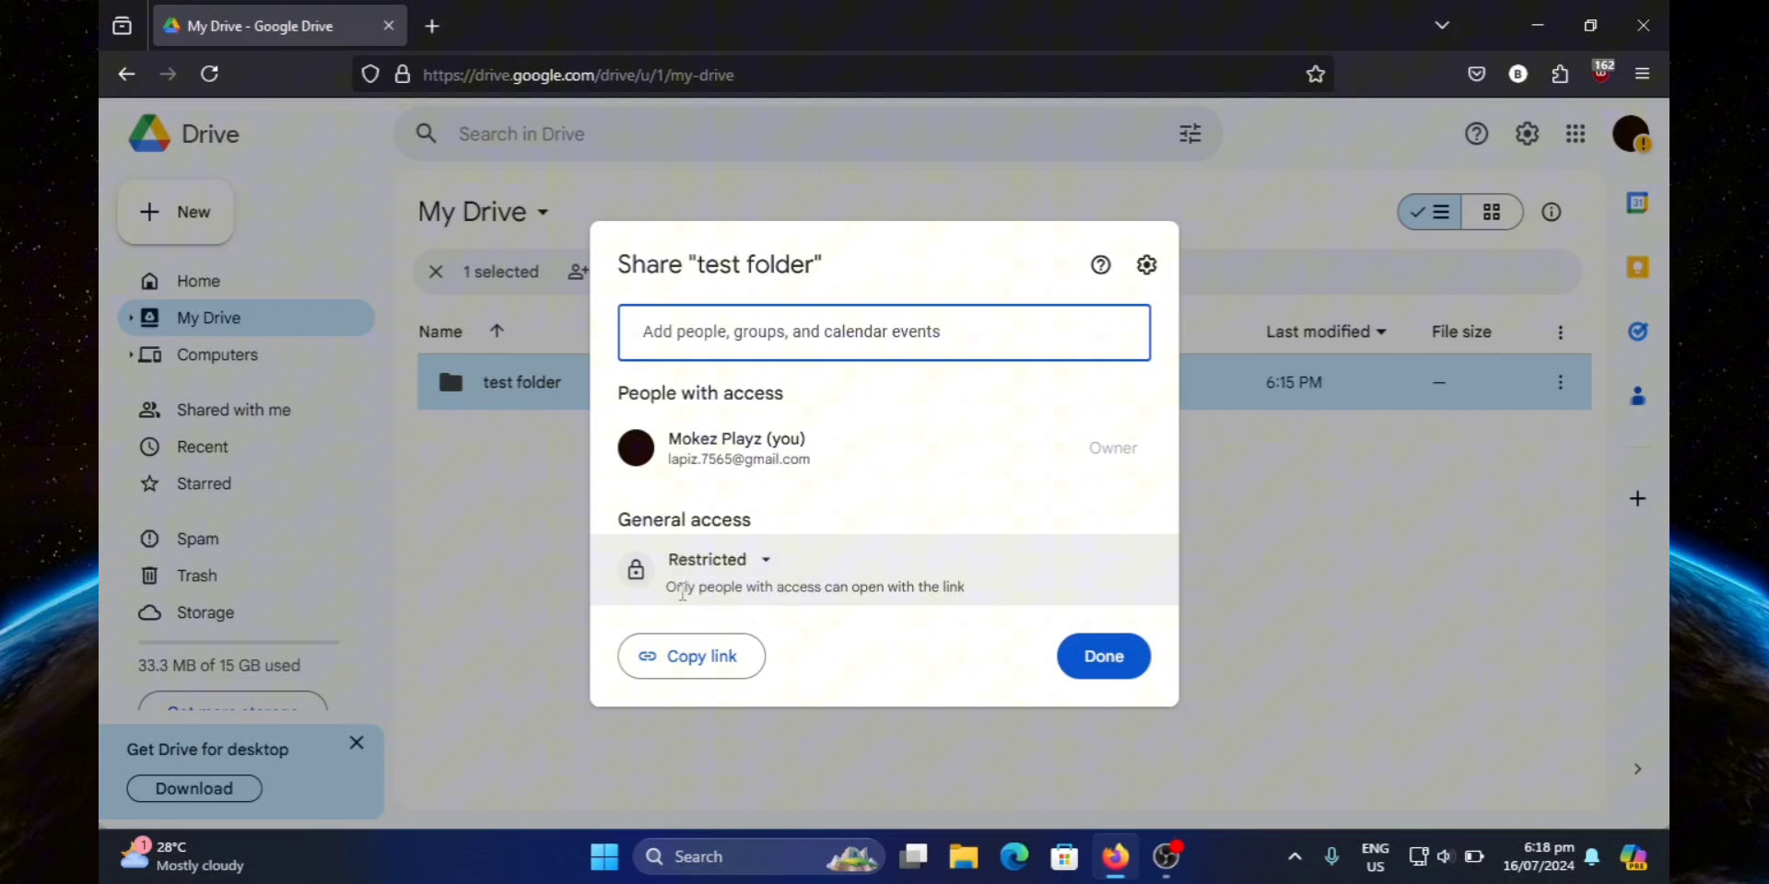
# Review the explanation of test folder's Restricted general access and the suggested contacts for adding people.
pyautogui.moveTo(665, 590); pyautogui.dragTo(999, 604)
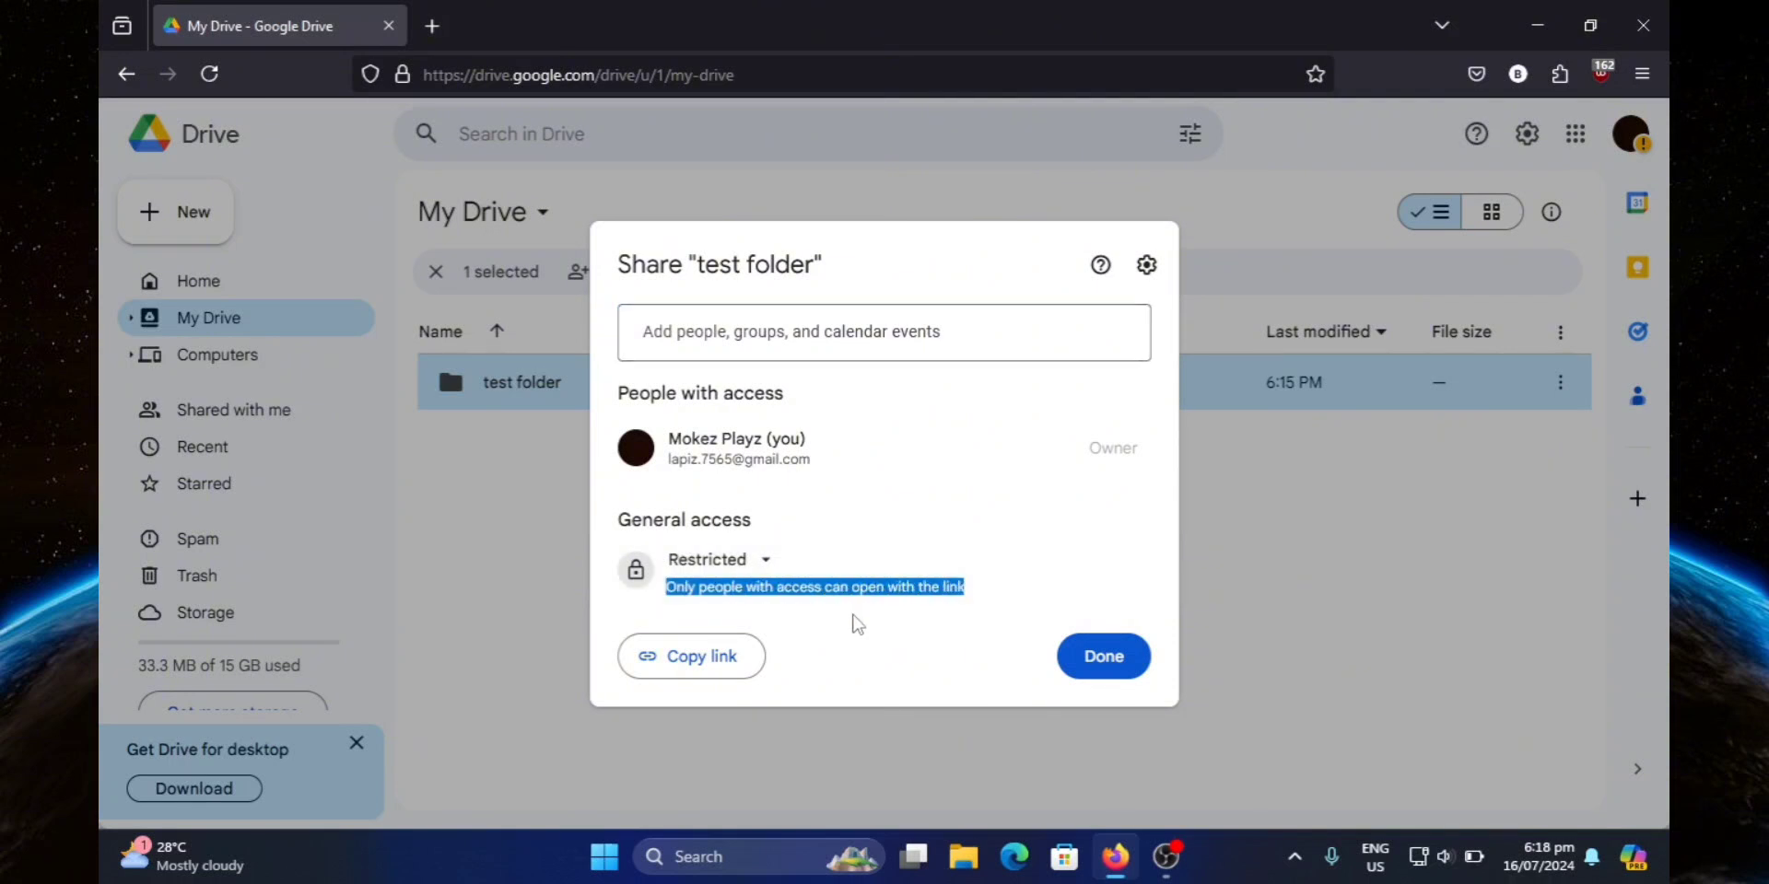
pyautogui.click(980, 582)
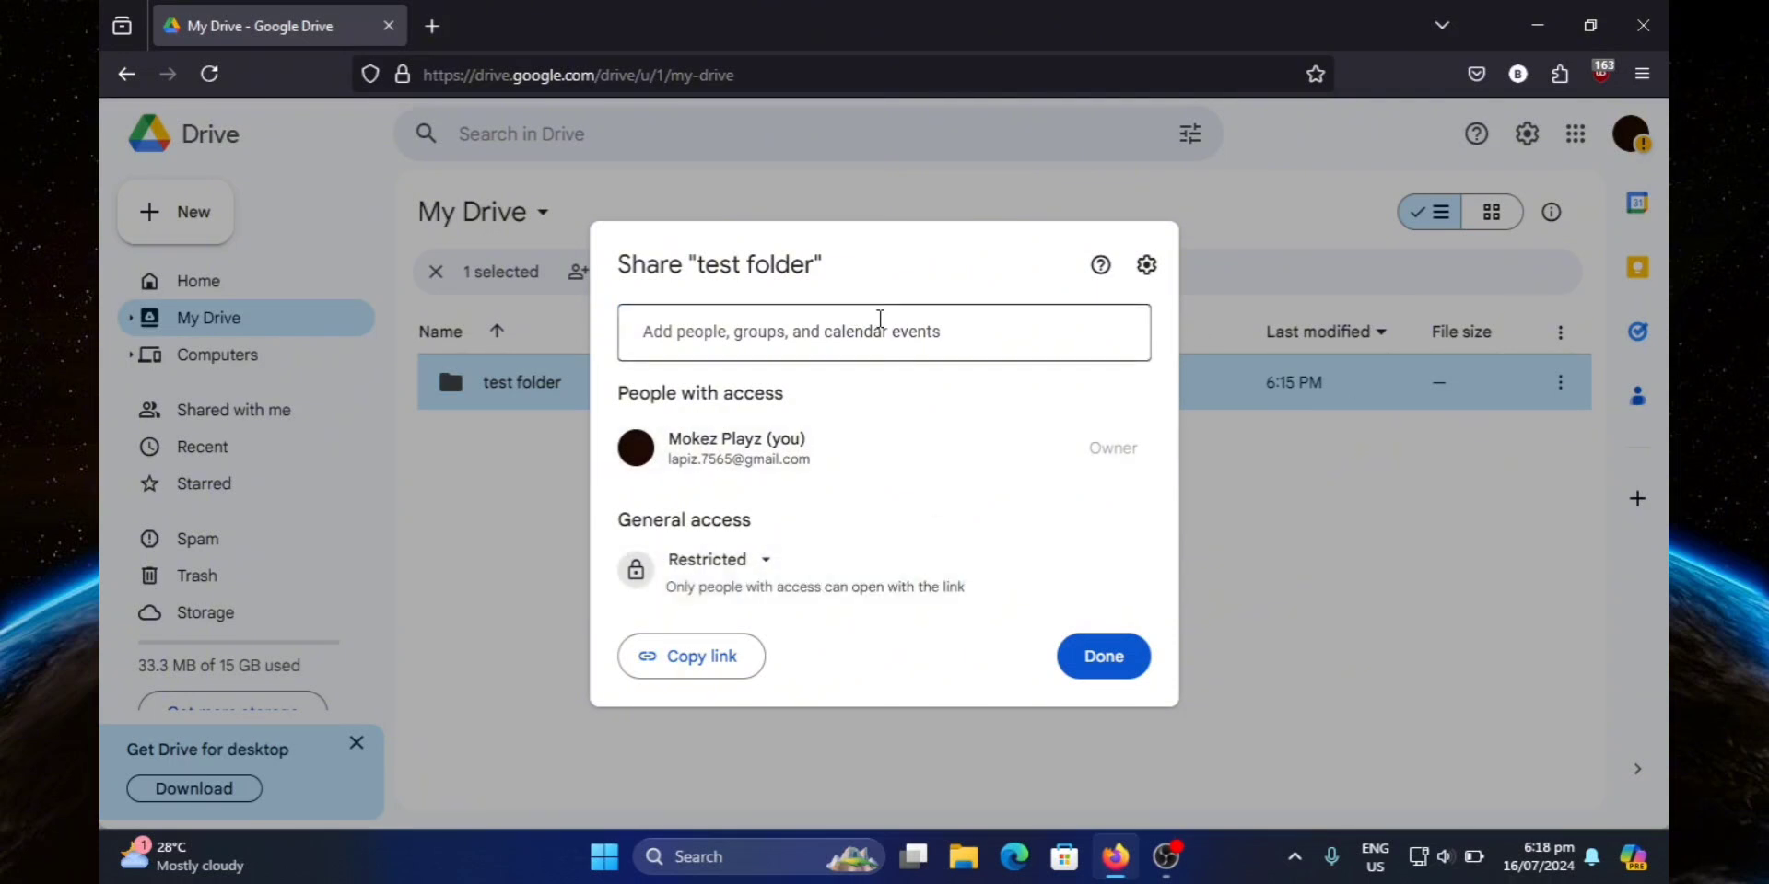
pyautogui.click(880, 319)
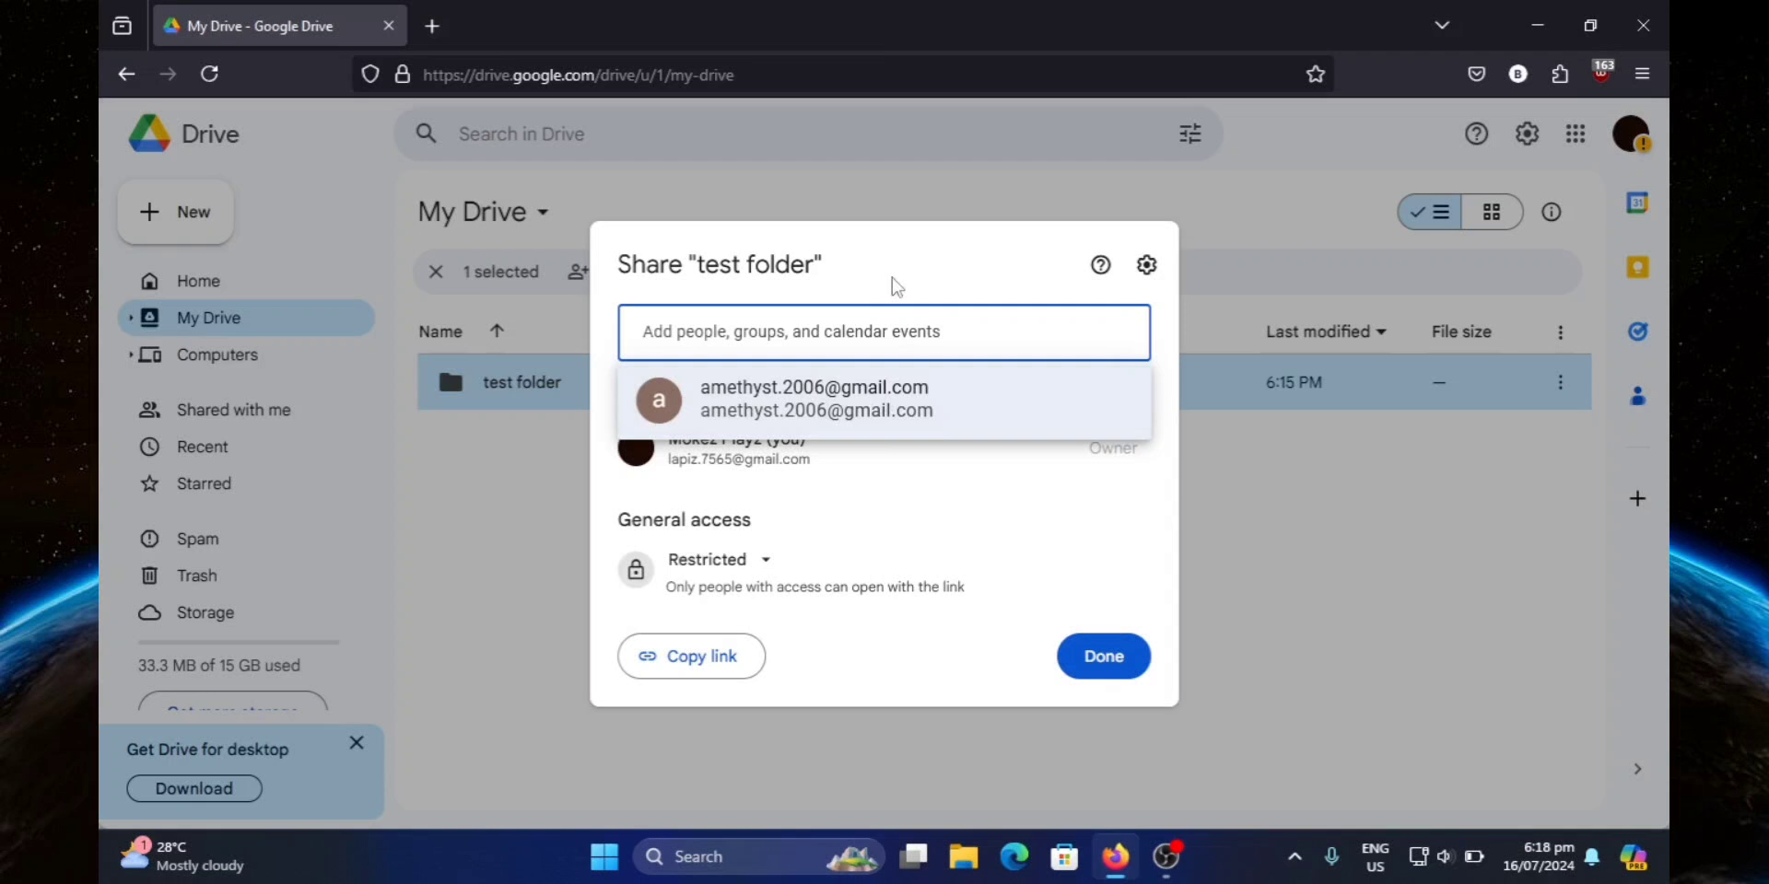
pyautogui.click(918, 292)
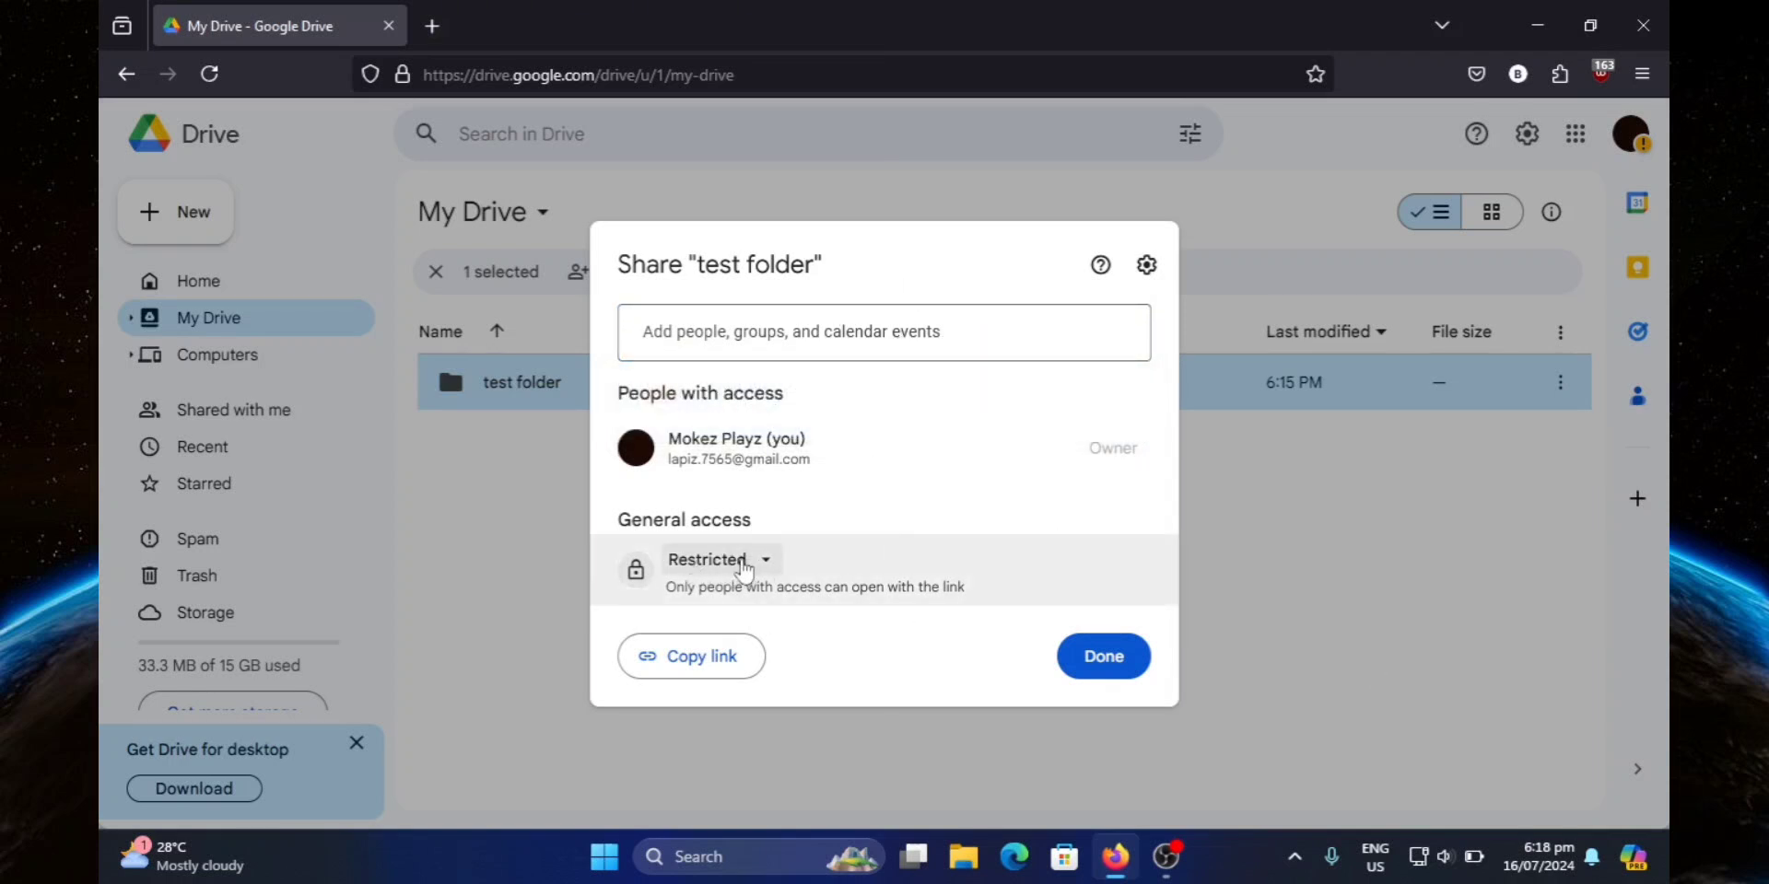
# Set test folder's general access to Anyone with the link, keeping the Viewer role after checking the role options, and copy the link.
pyautogui.click(745, 562)
pyautogui.click(810, 667)
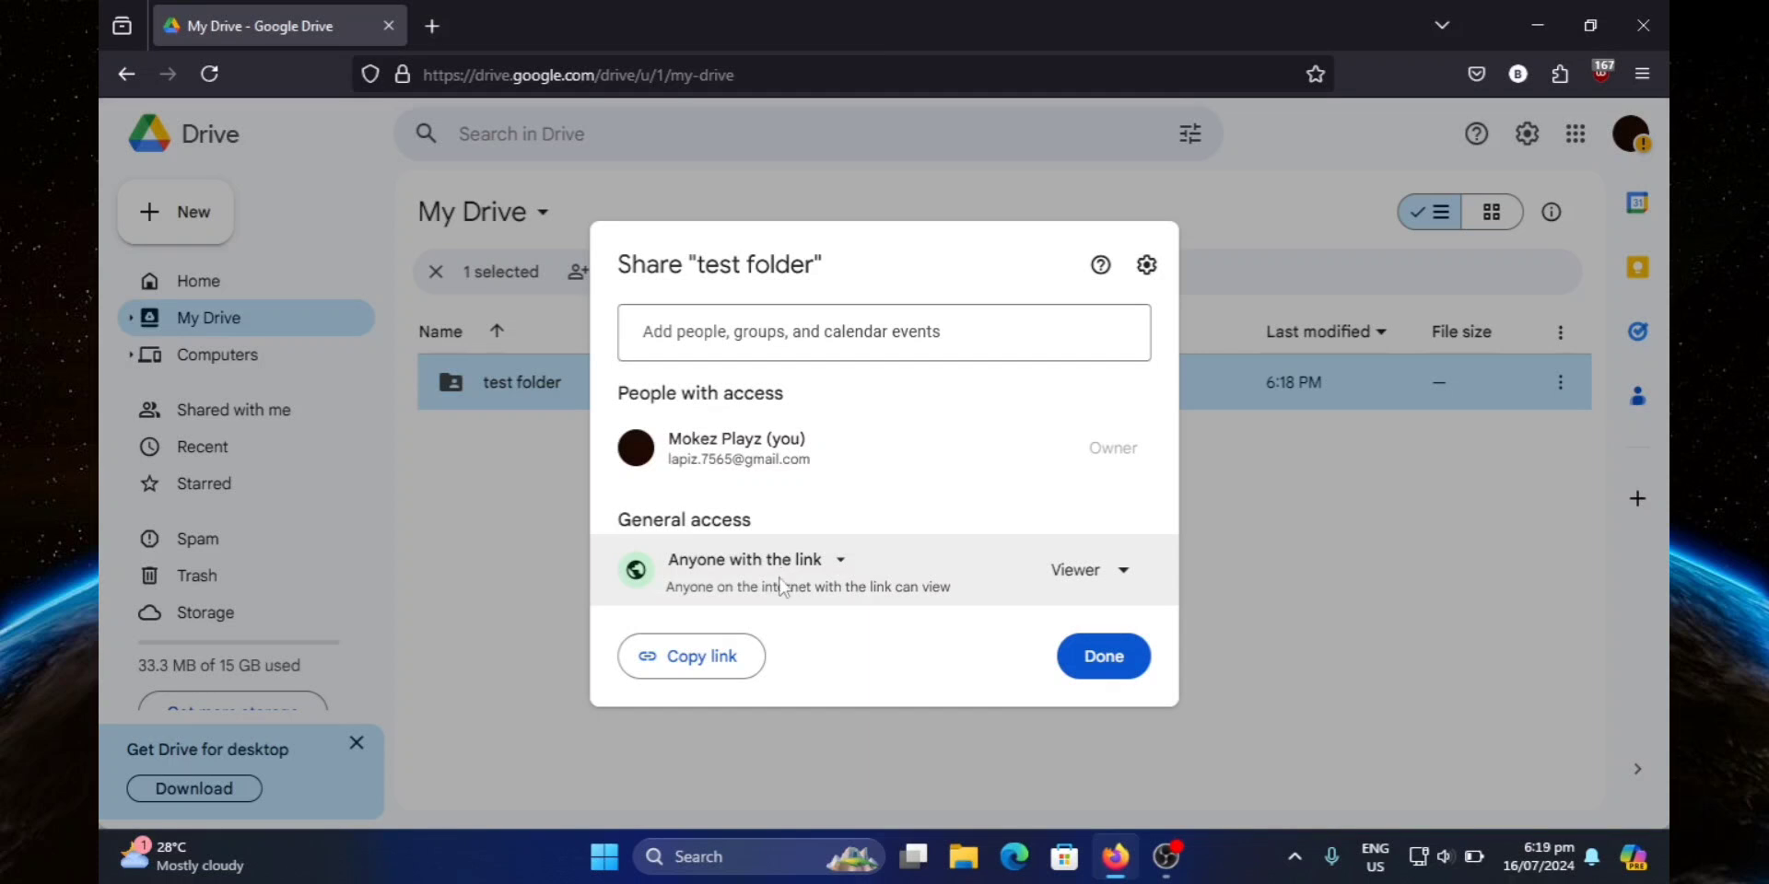
pyautogui.click(1126, 576)
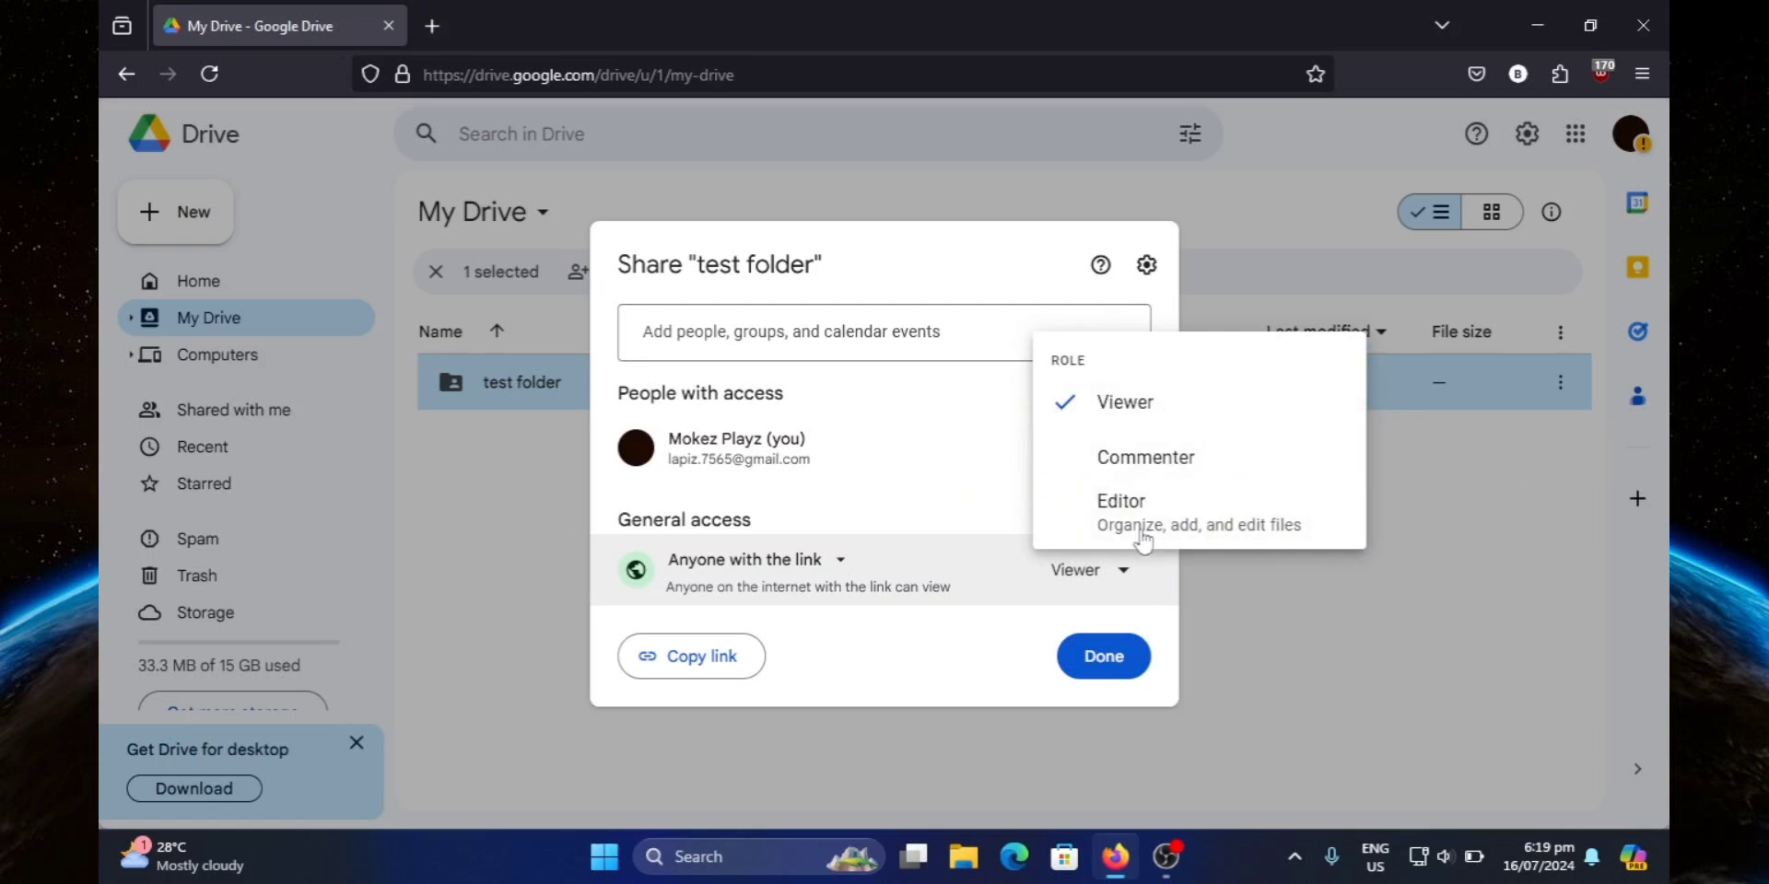
pyautogui.click(932, 551)
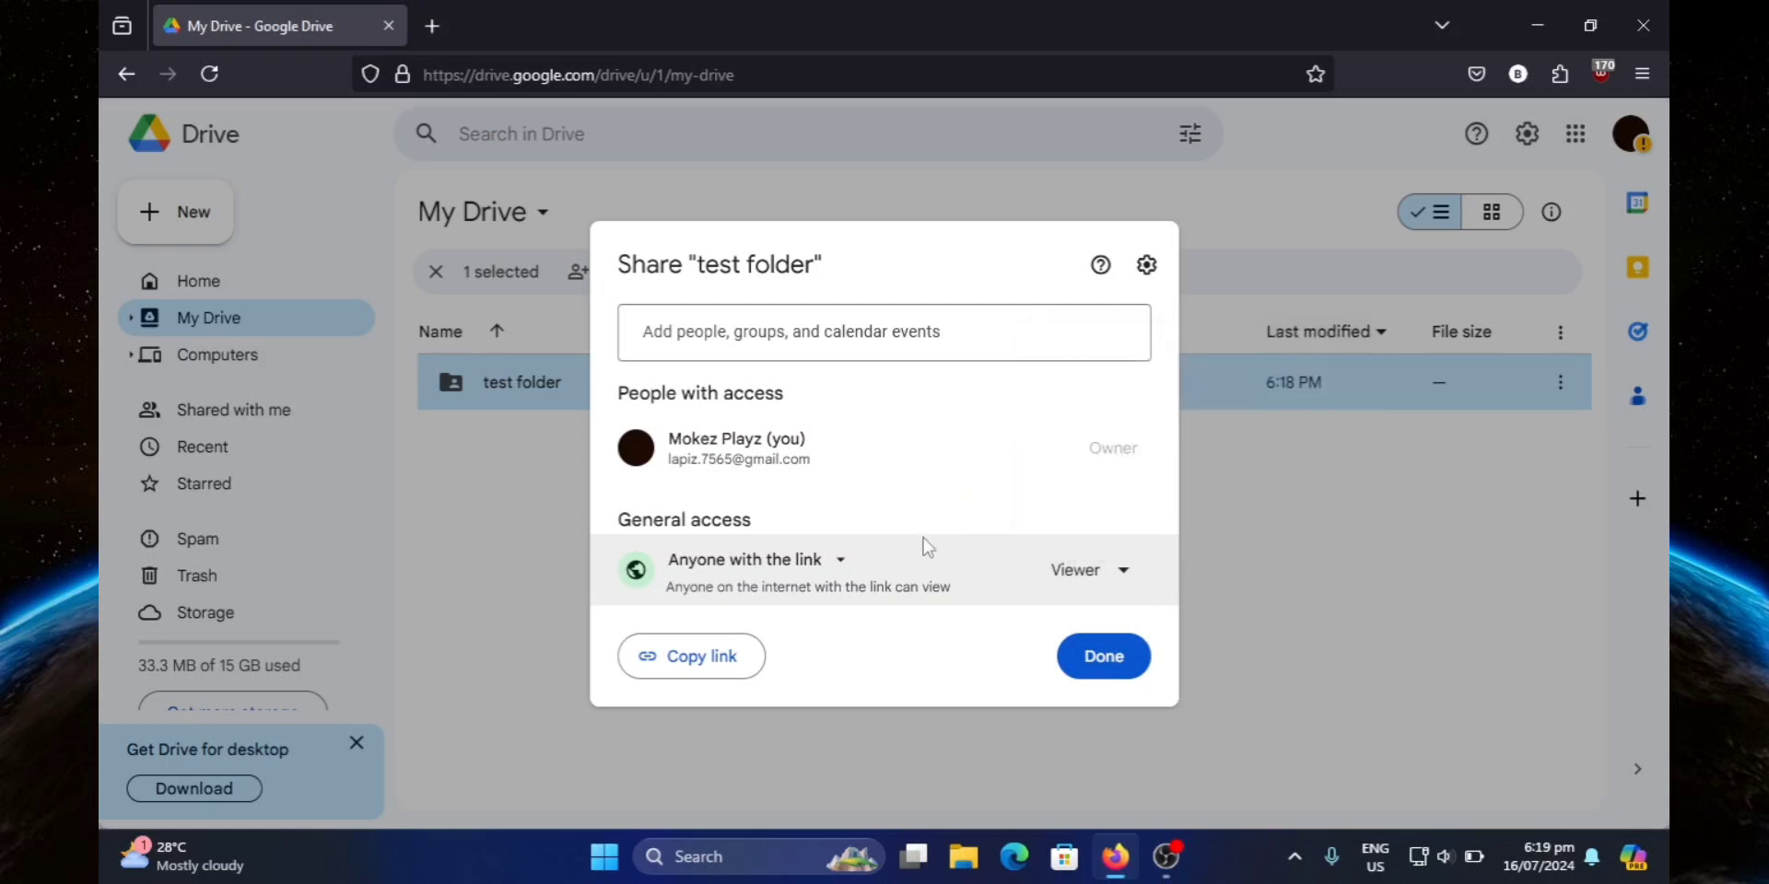
pyautogui.click(693, 656)
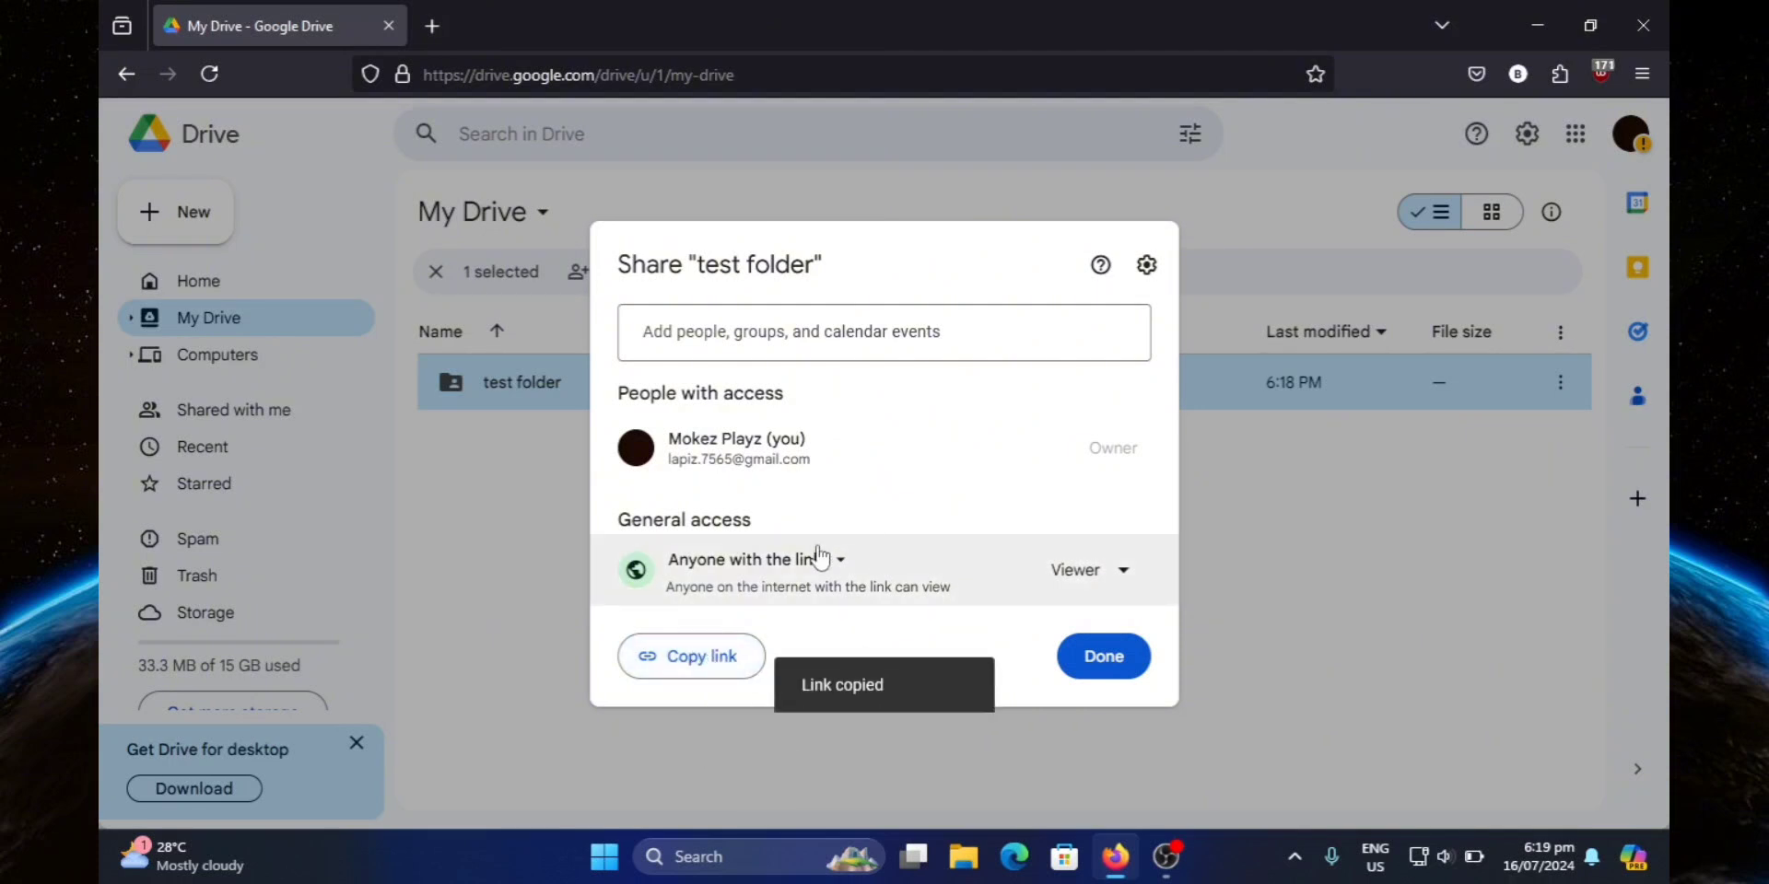